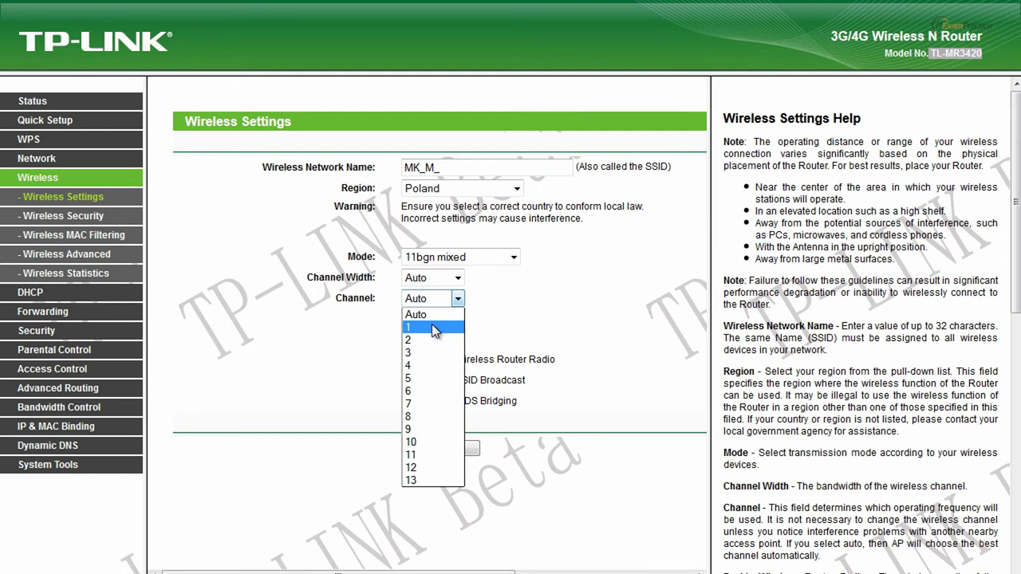
Change the TP-LINK wireless channel from Auto to 1
click(431, 326)
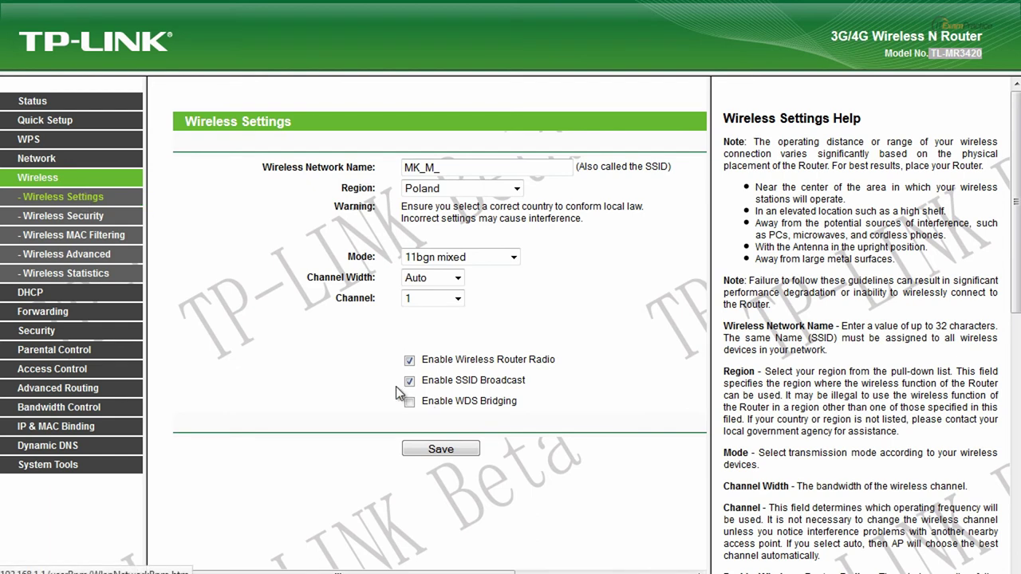
click(434, 302)
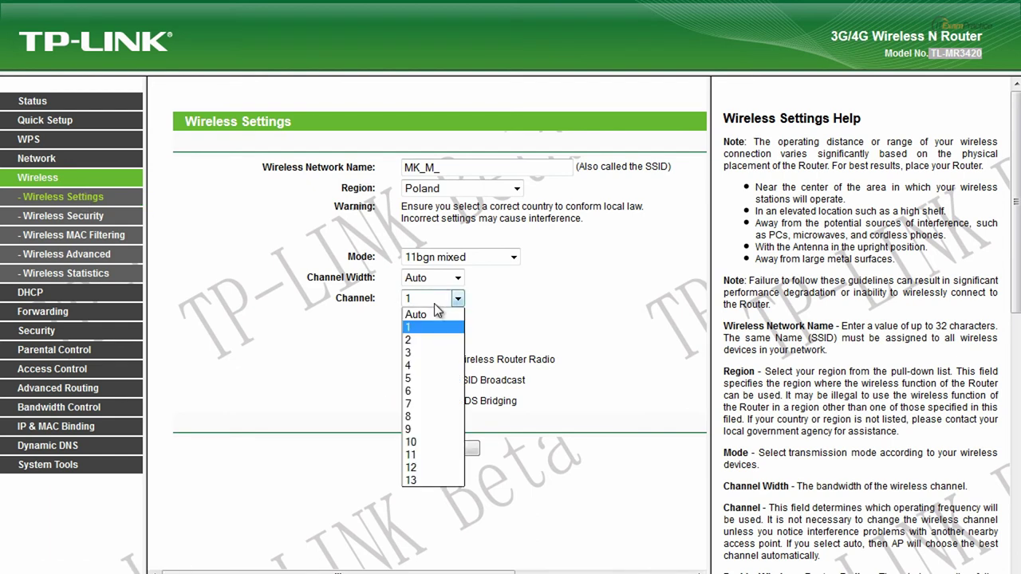
click(435, 303)
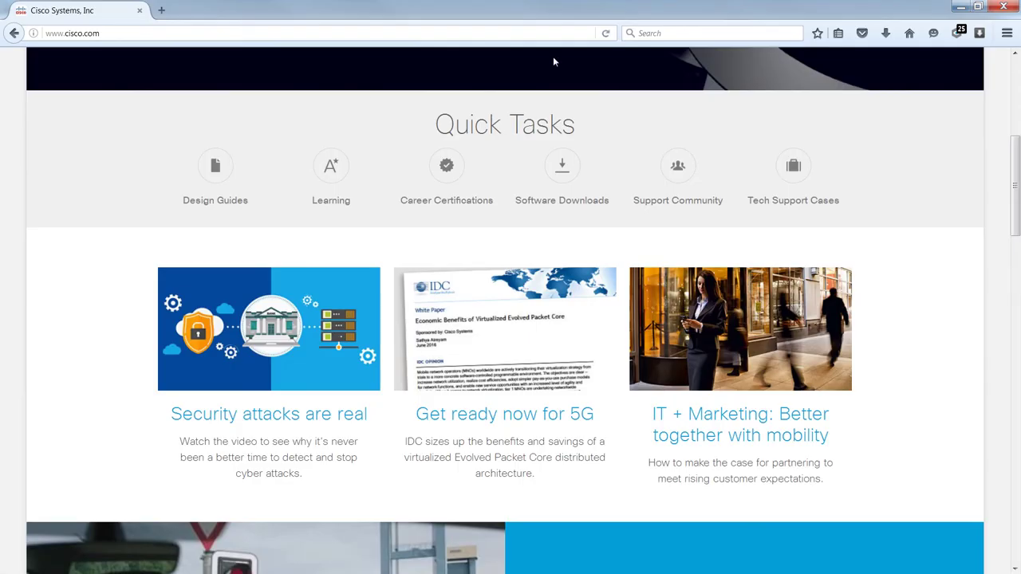
Reload cisco.com in Firefox to confirm it still loads
click(605, 33)
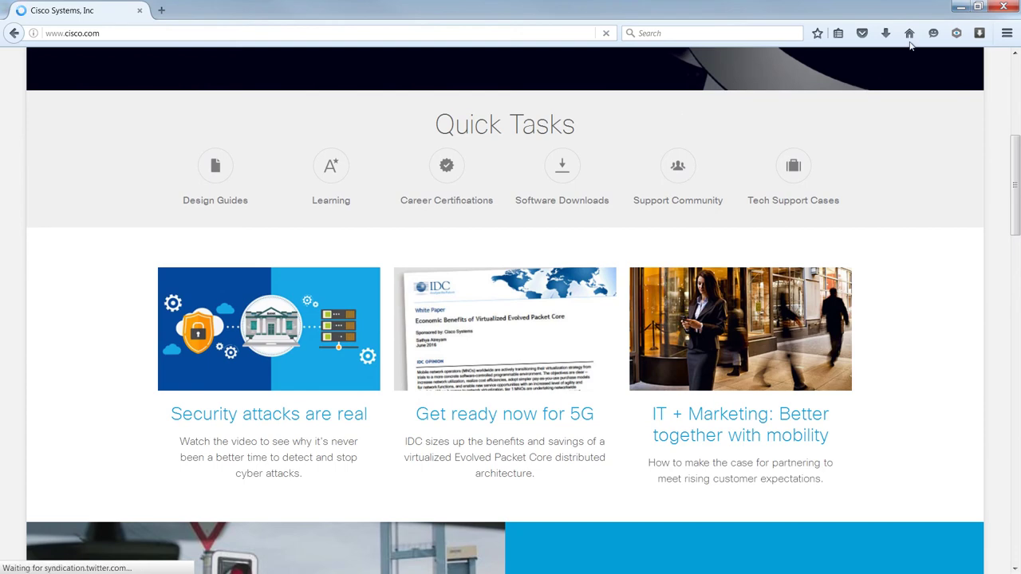
Open the Block_FF rule of the 'test' access control policy in the rule editor
click(960, 11)
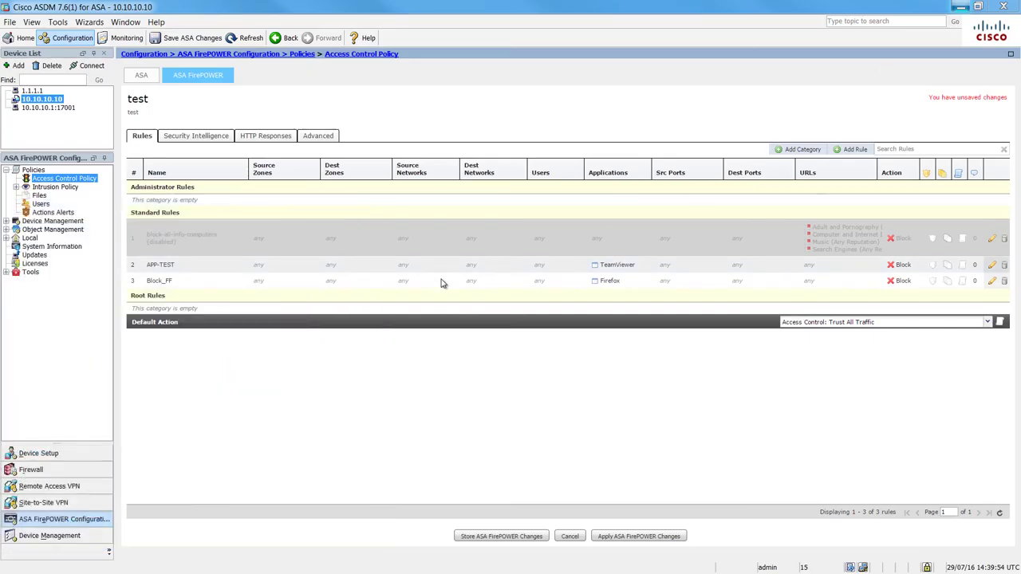
click(243, 287)
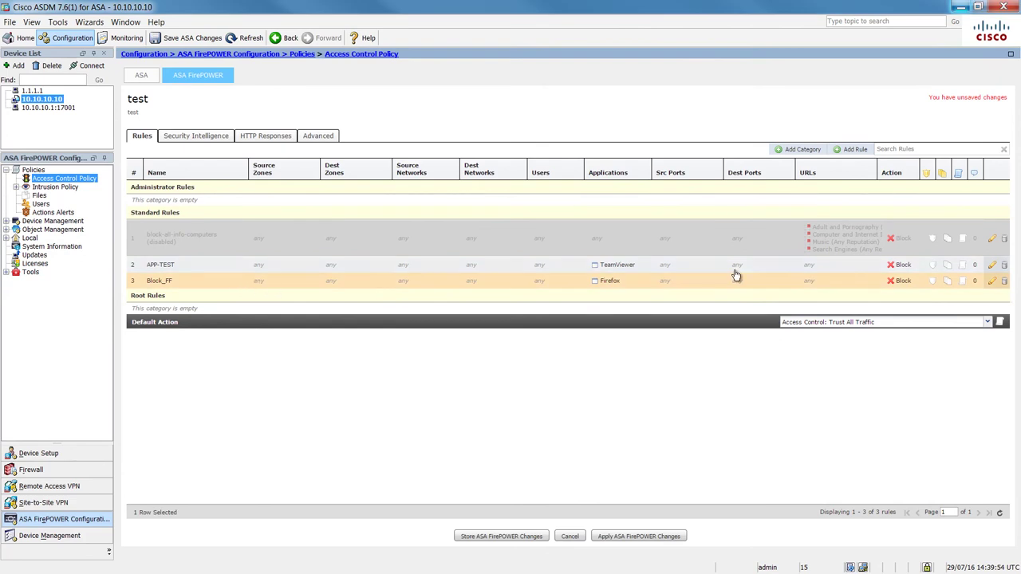
click(993, 281)
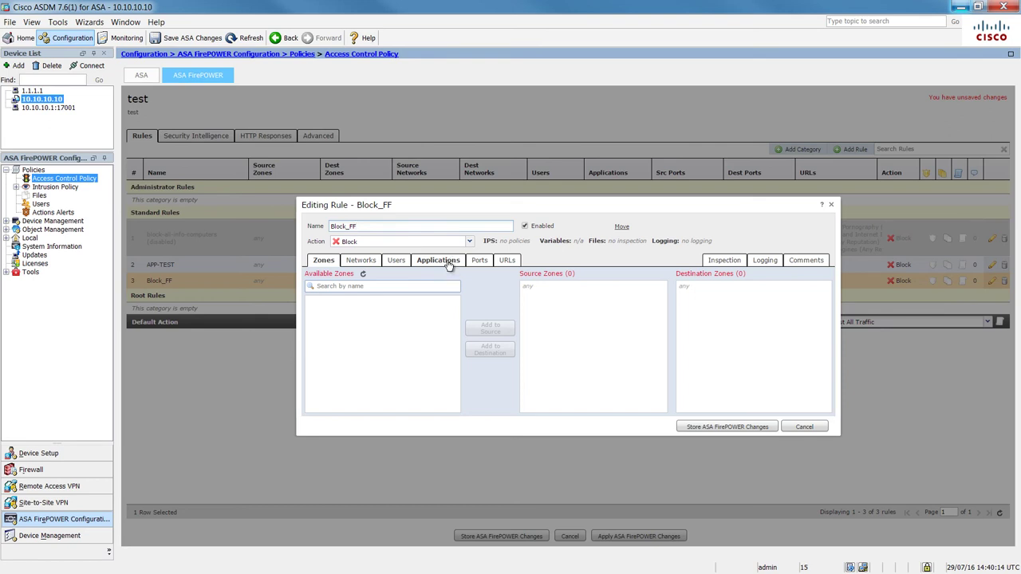
Check the Block_FF rule targets Firefox, search applications for 'outlo', then view its URL categories
click(447, 262)
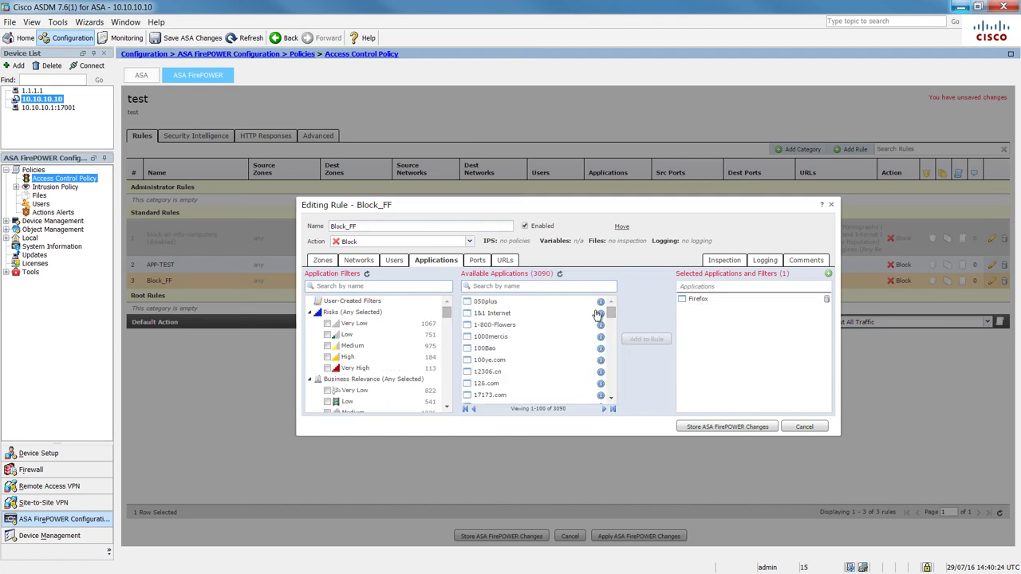
click(496, 287)
text(outlo)
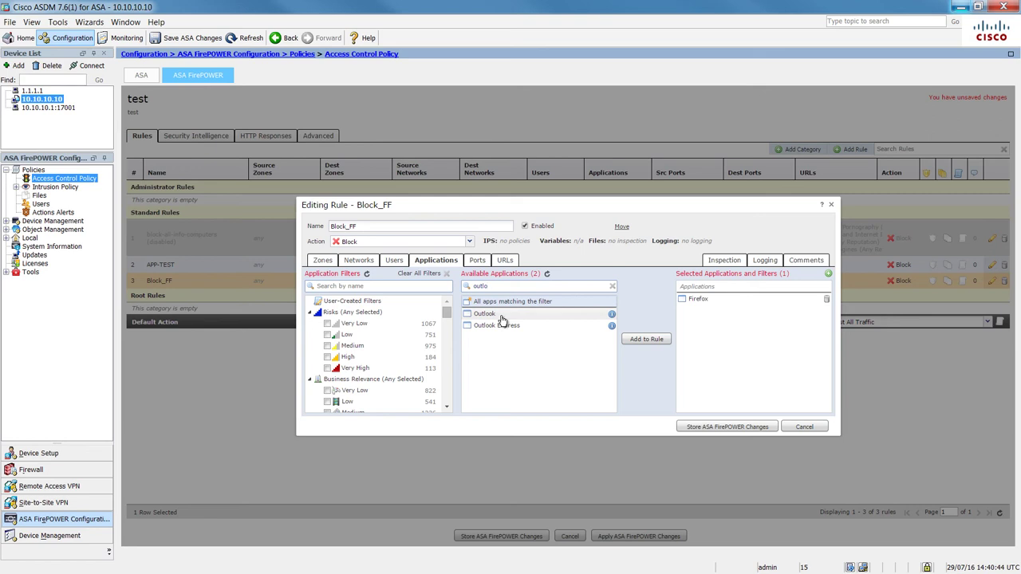
drag(501, 286, 446, 283)
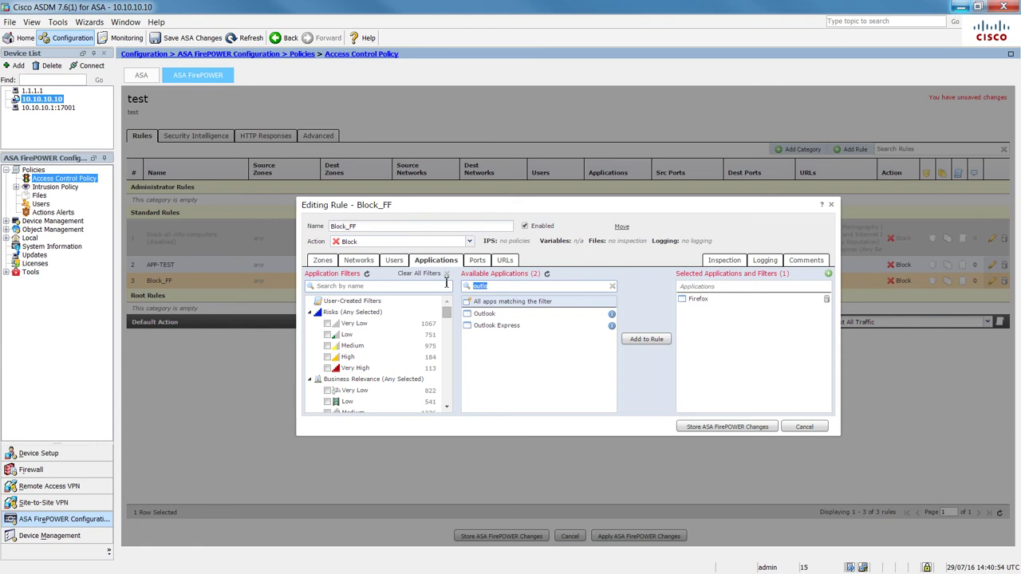
click(505, 264)
click(506, 261)
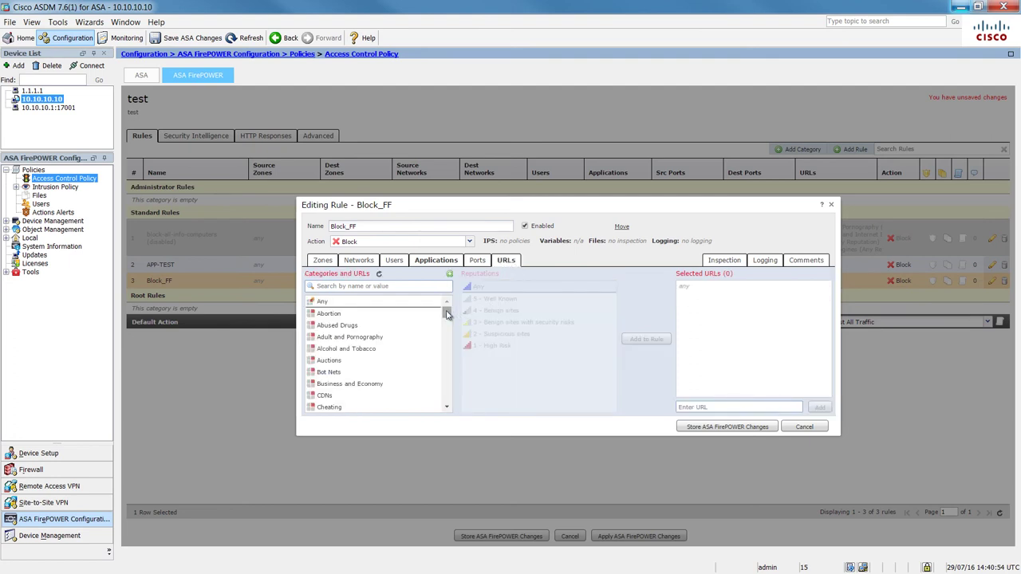
Scroll the URL categories to select Search Engines, then cancel the Block_FF rule editor
drag(446, 314, 447, 348)
scroll(448, 362, down, 1)
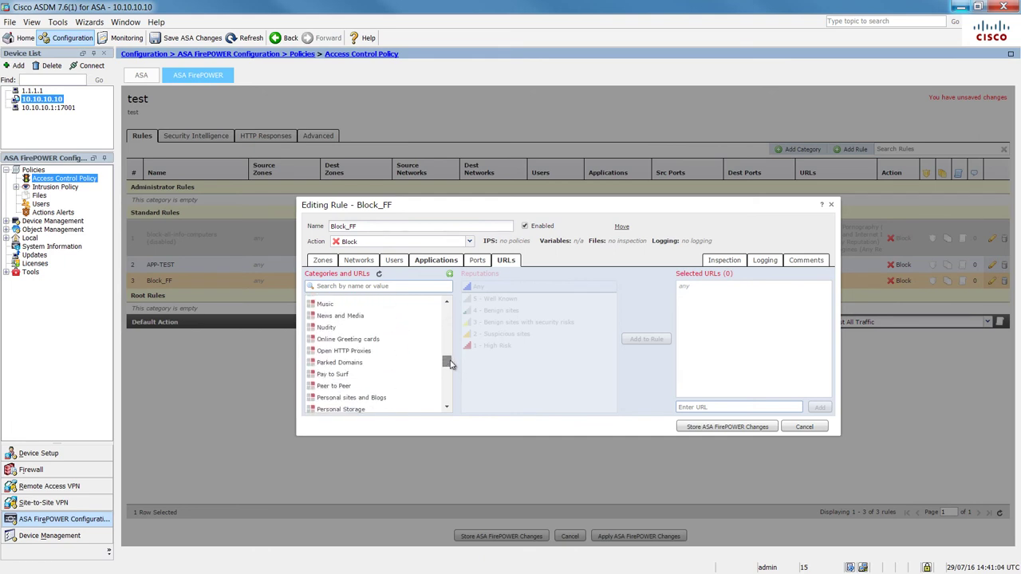
scroll(447, 364, down, 1)
scroll(447, 363, down, 1)
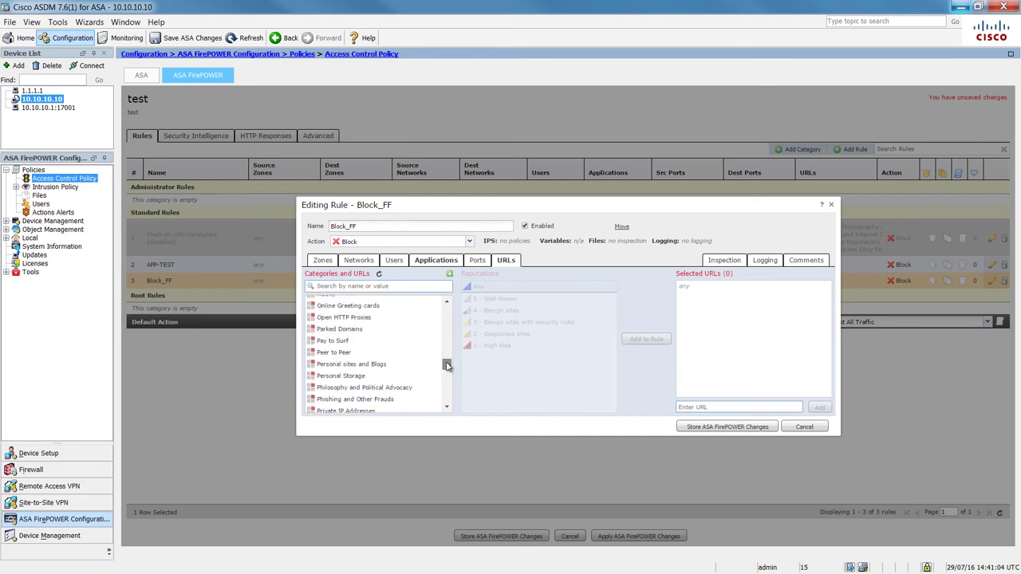
drag(446, 365, 447, 378)
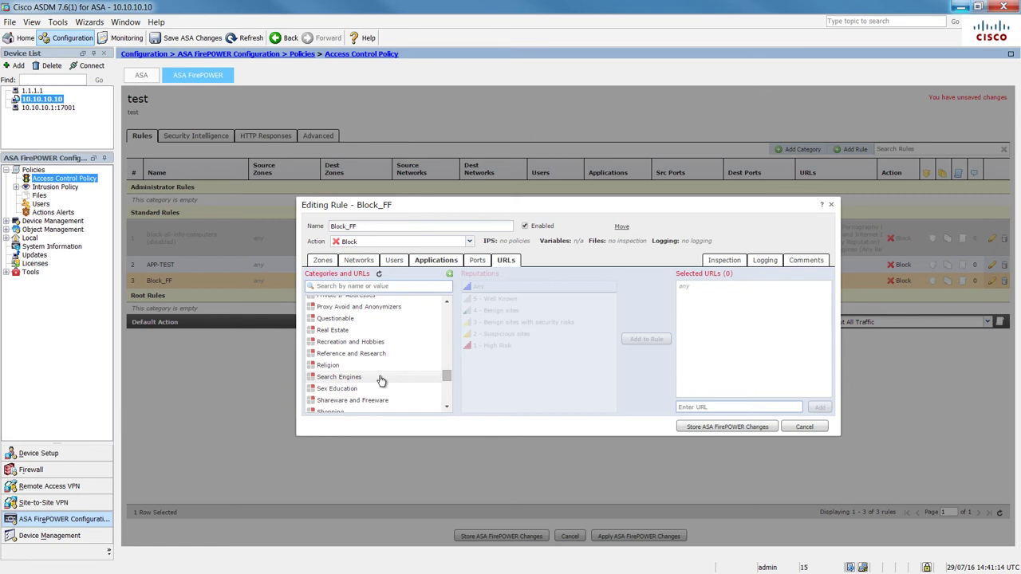
click(398, 378)
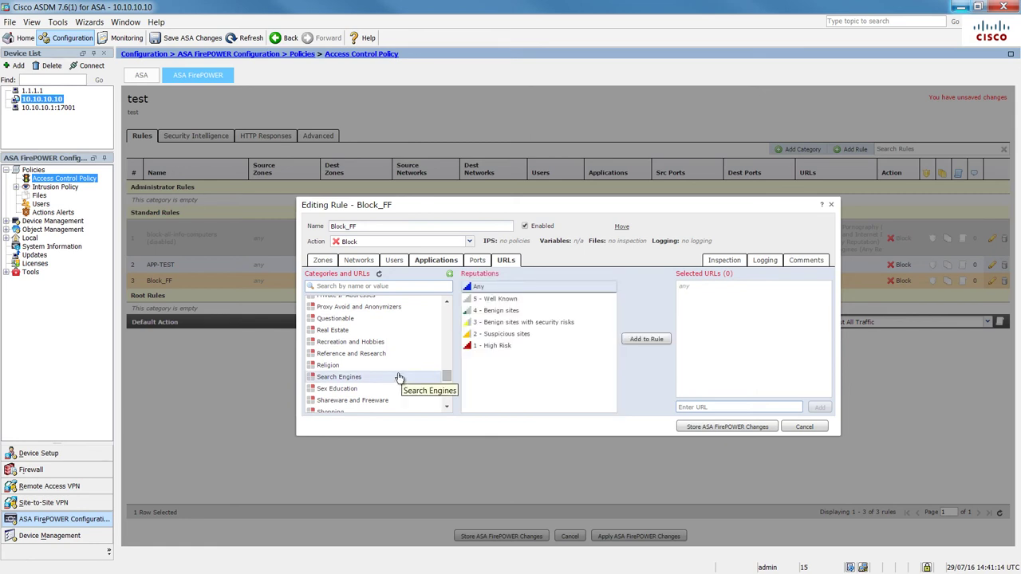
click(804, 428)
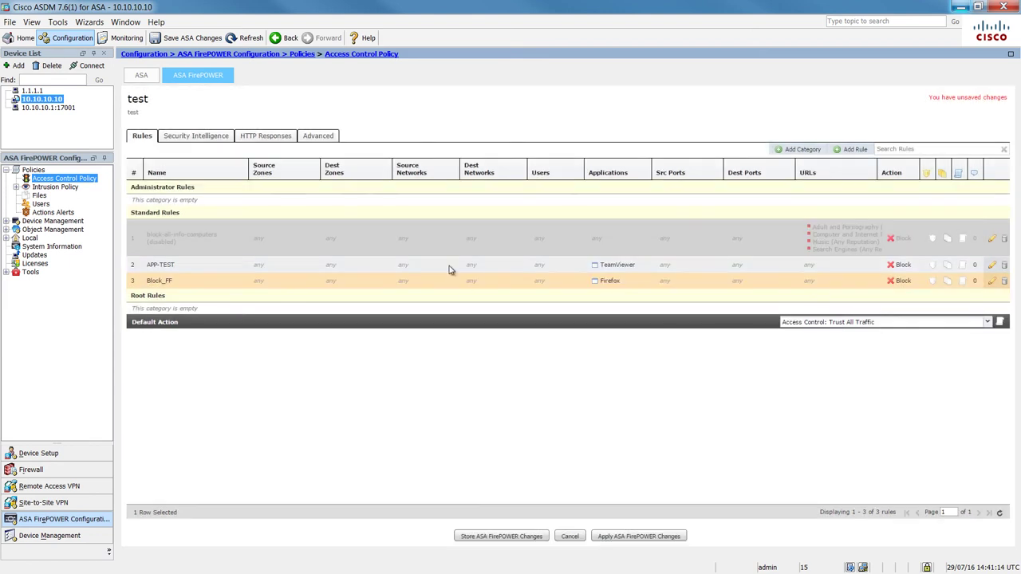
Apply the ASA FirePOWER changes and push all policies to the device
click(661, 537)
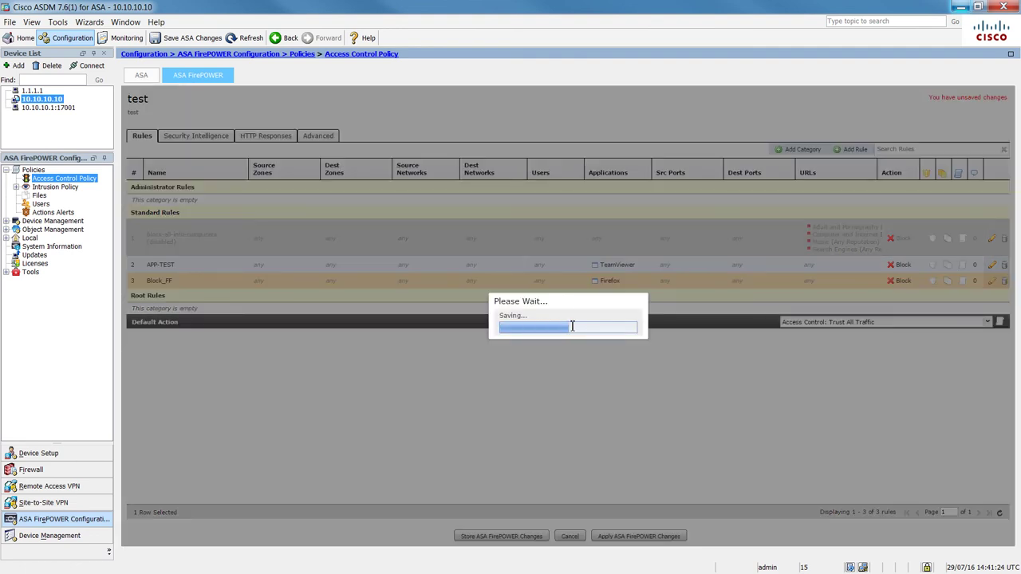
click(559, 353)
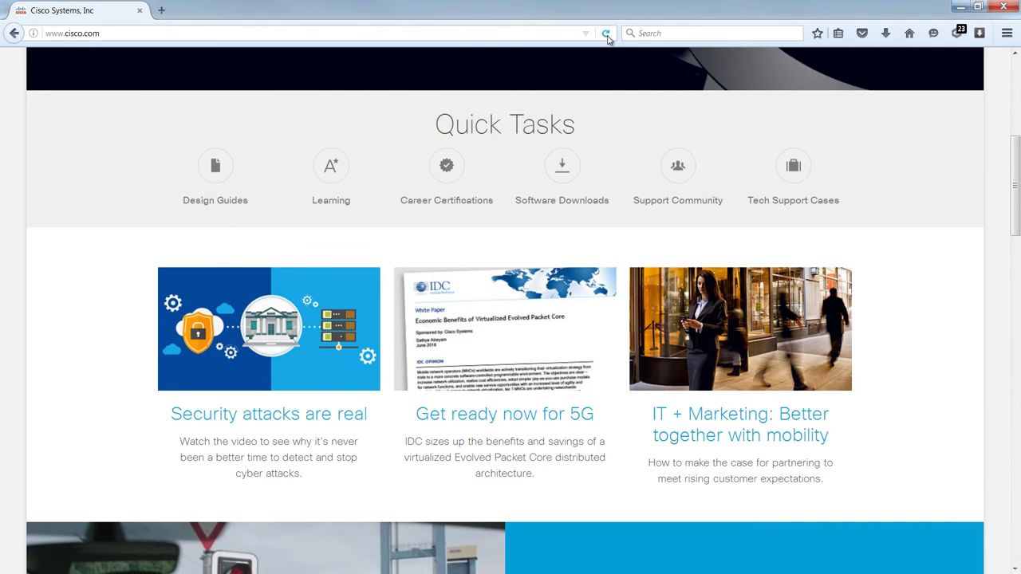
Reload cisco.com in Firefox, which hangs, and compare with cisco.com loading in Internet Explorer
click(607, 36)
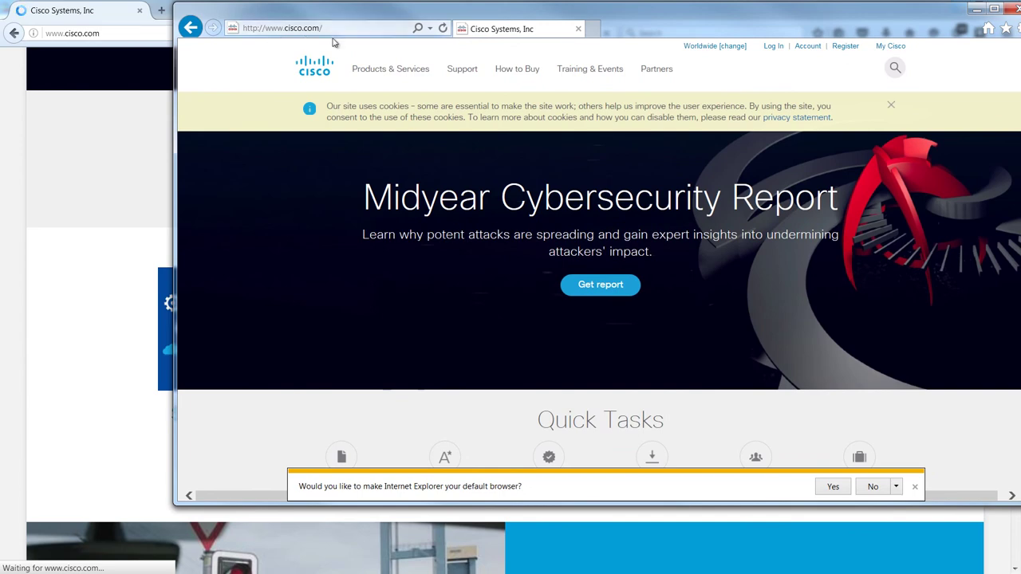
click(329, 32)
mouse_move(381, 44)
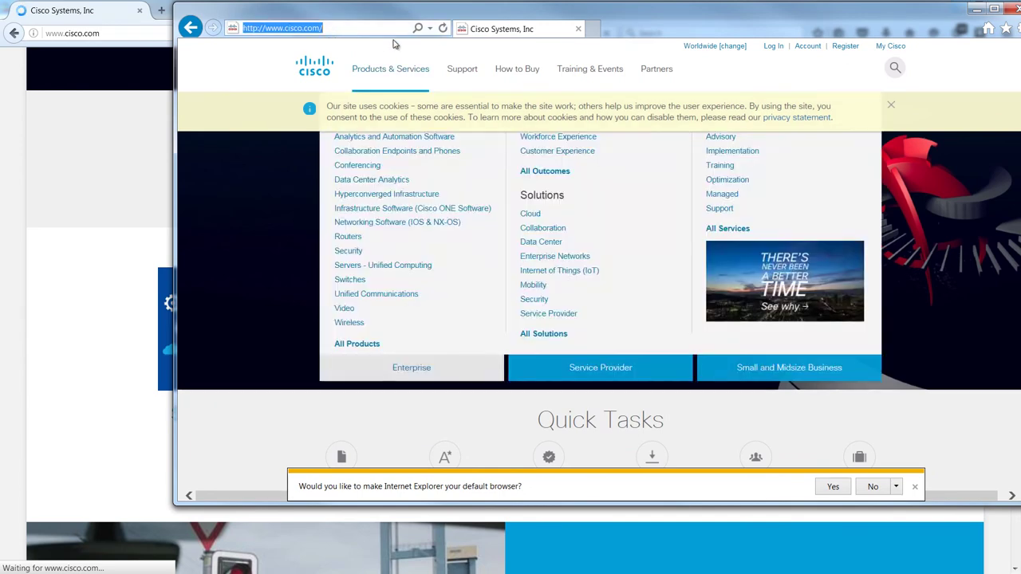
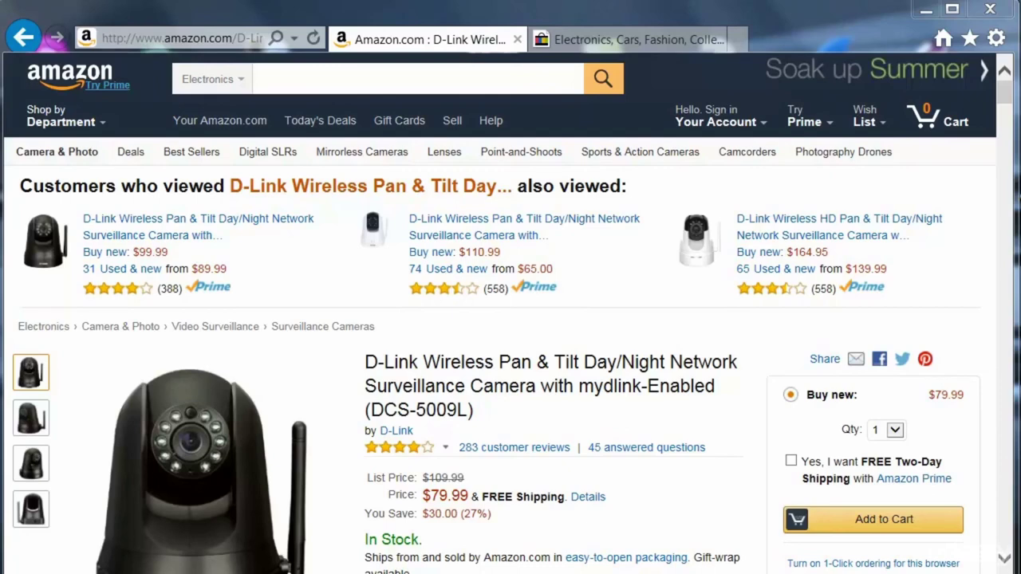
Set the scan's IP range to 192.168.1.100 – 192.168.1.120
drag(435, 171, 475, 78)
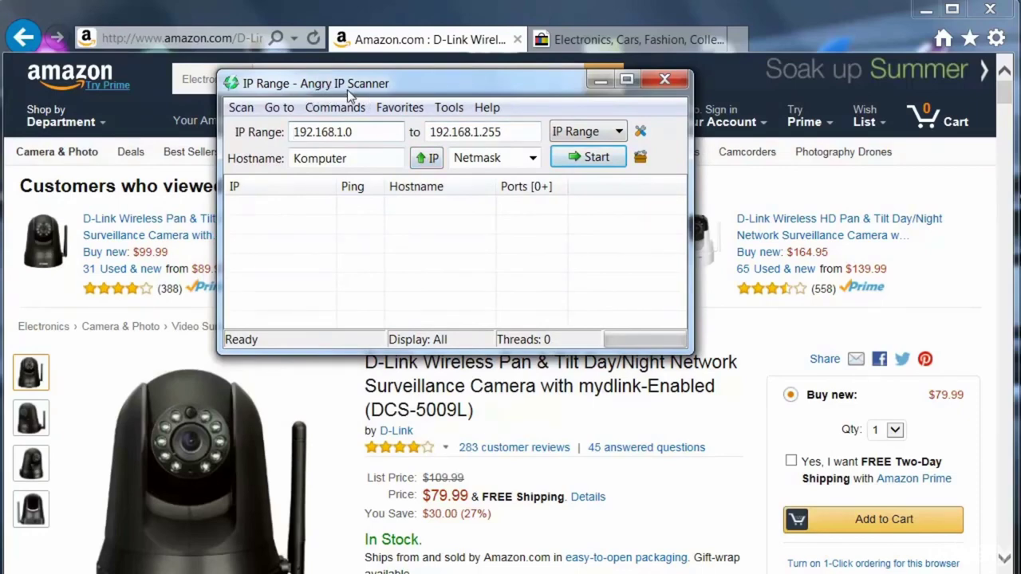
click(361, 137)
key(BackSpace)
text(100)
click(520, 132)
key(BackSpace)
key(BackSpace)
key(BackSpace)
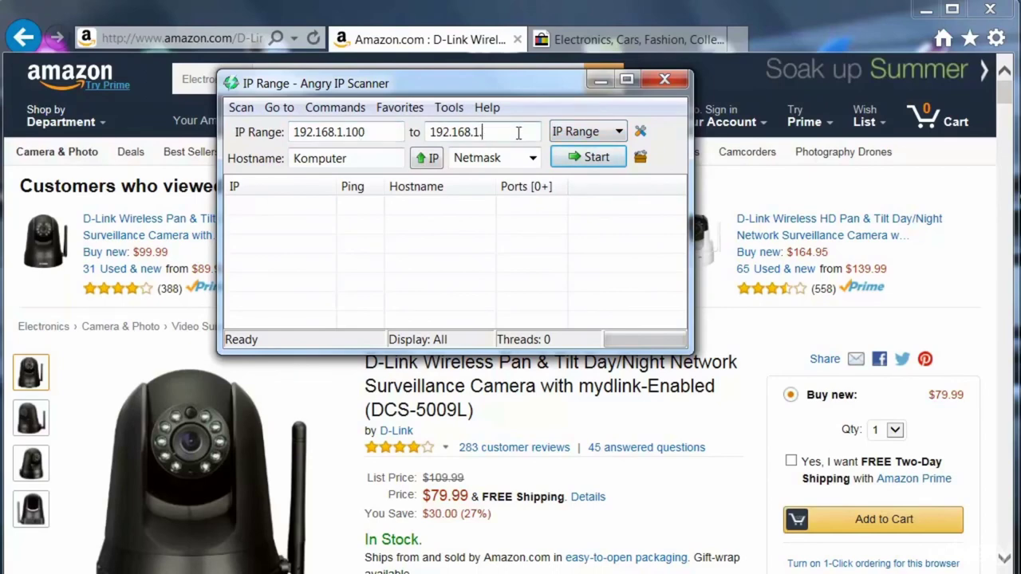
text(120)
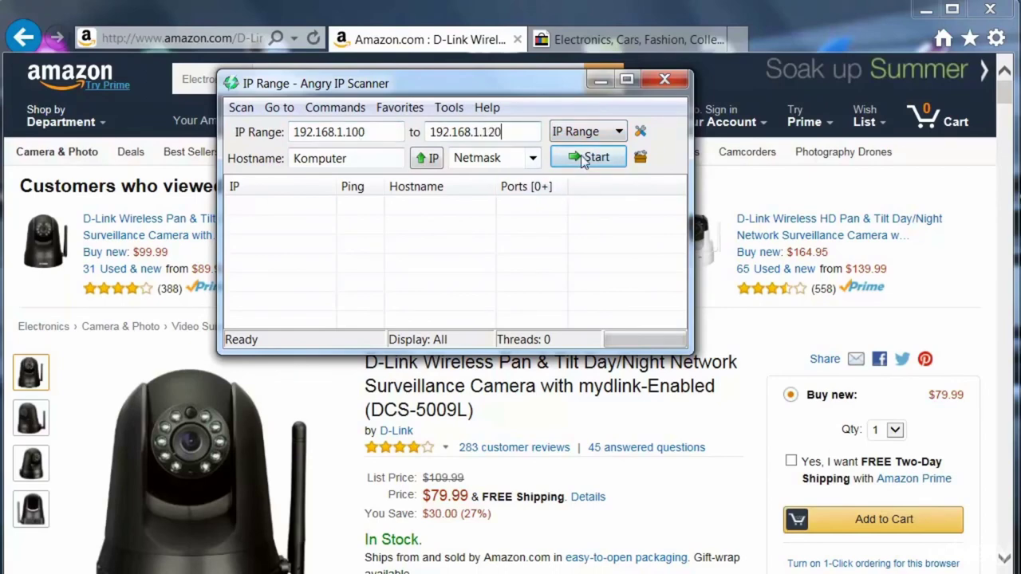
Scan the range, dismiss the scan statistics summary, and select host 192.168.1.103
click(583, 160)
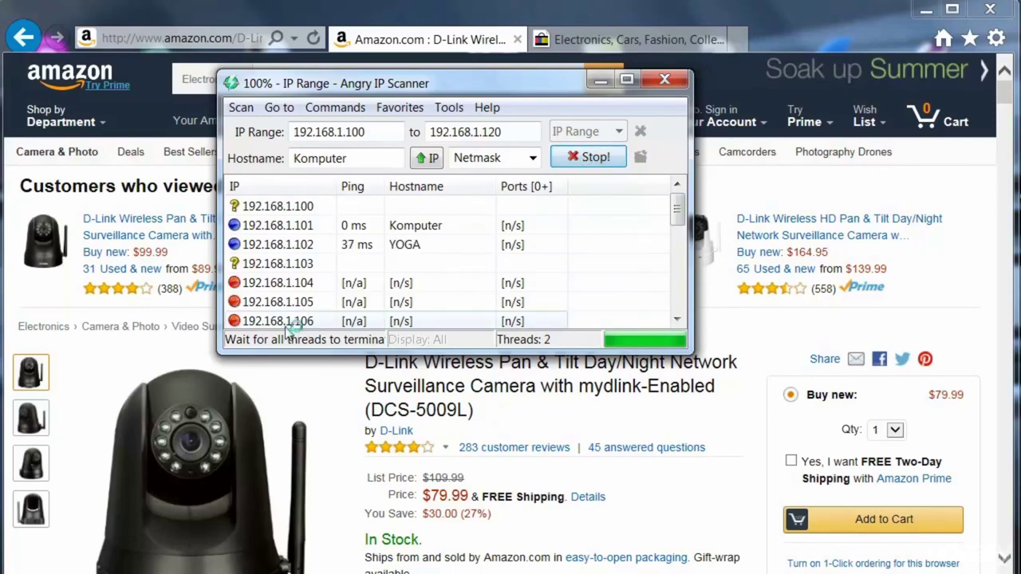
click(423, 226)
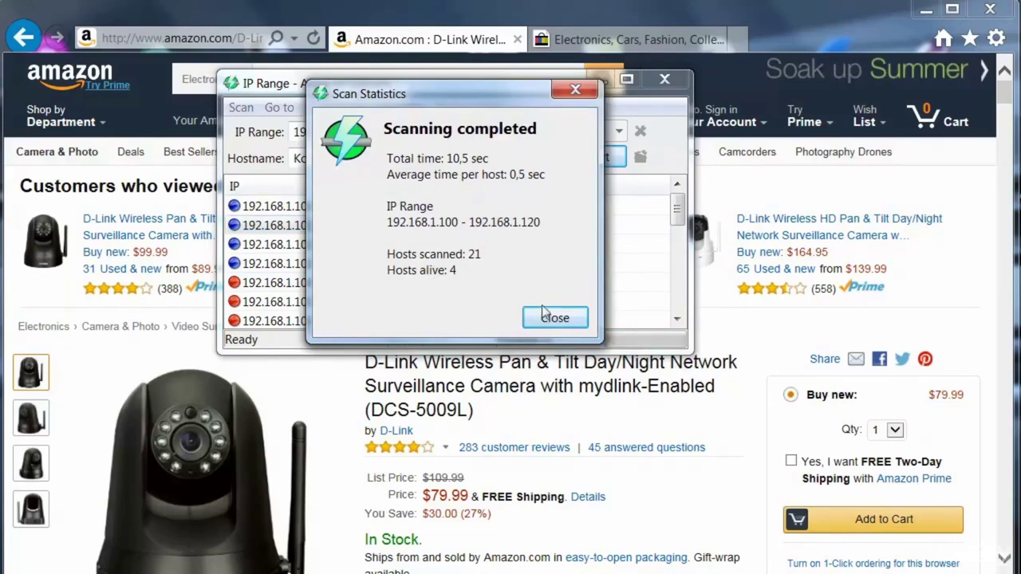
click(550, 316)
click(425, 266)
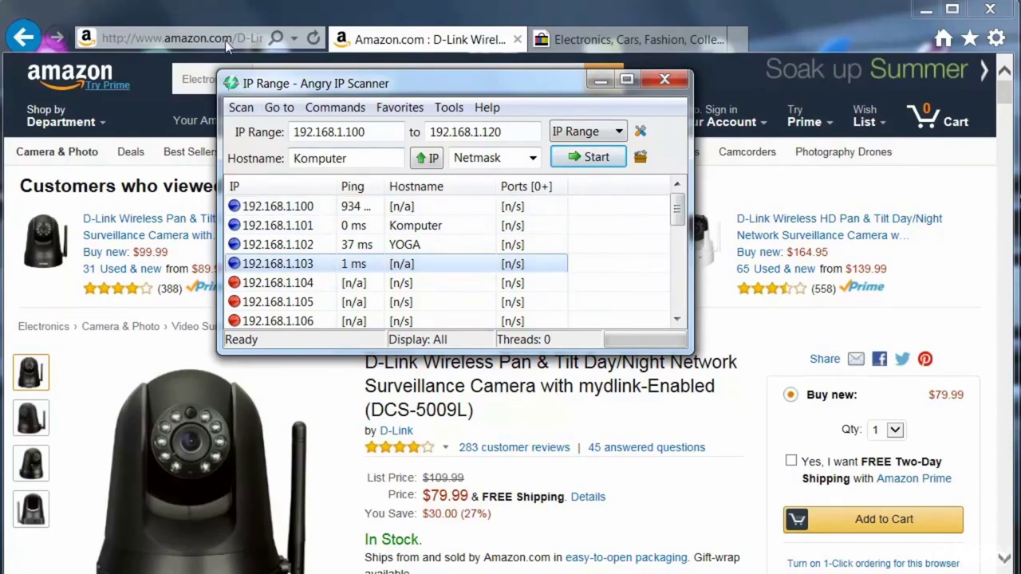
In Internet Explorer, submit the camera's user name at the 192.168.1.103 Windows Security login prompt
click(590, 46)
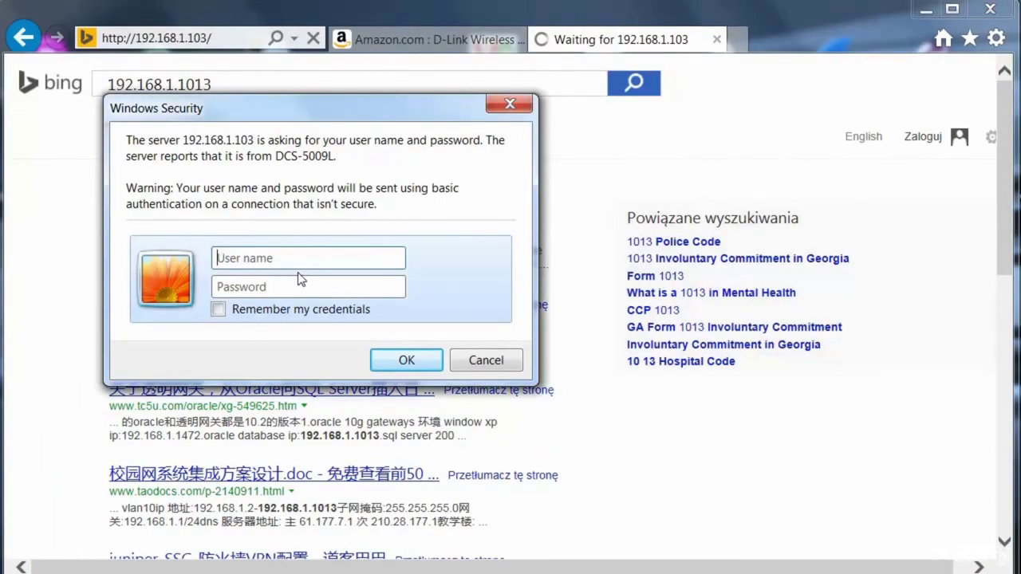
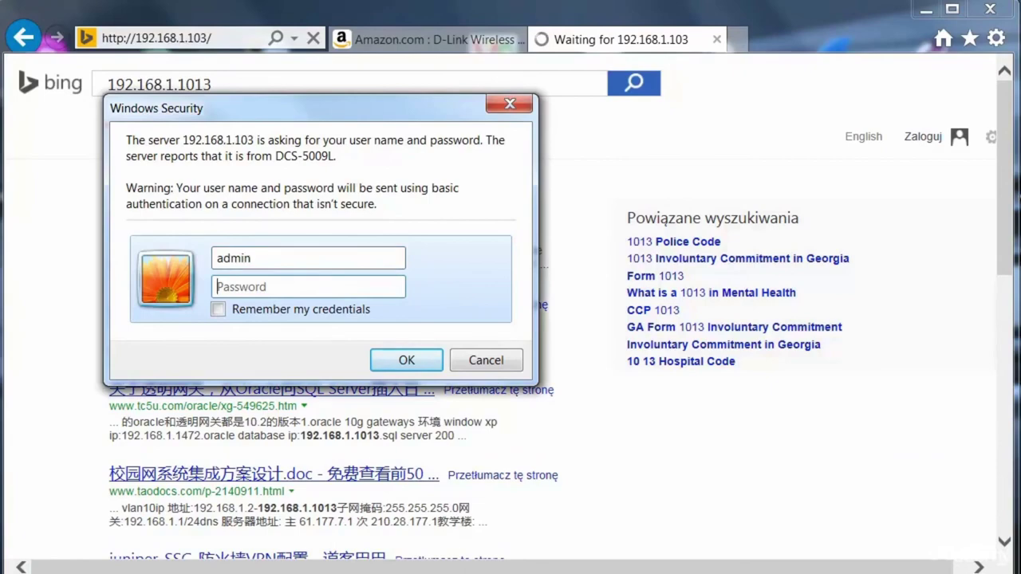
key(Tab)
key(Return)
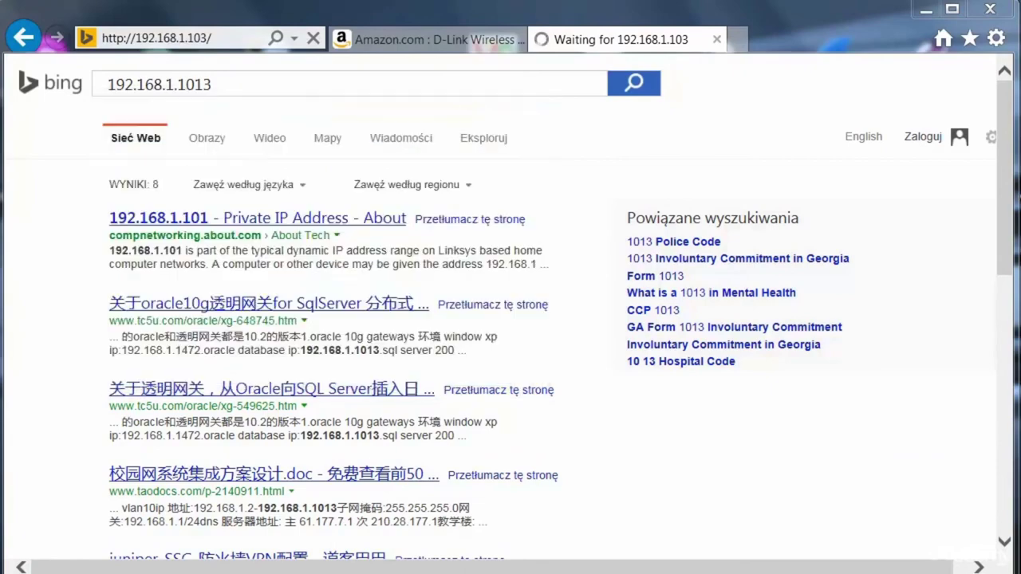
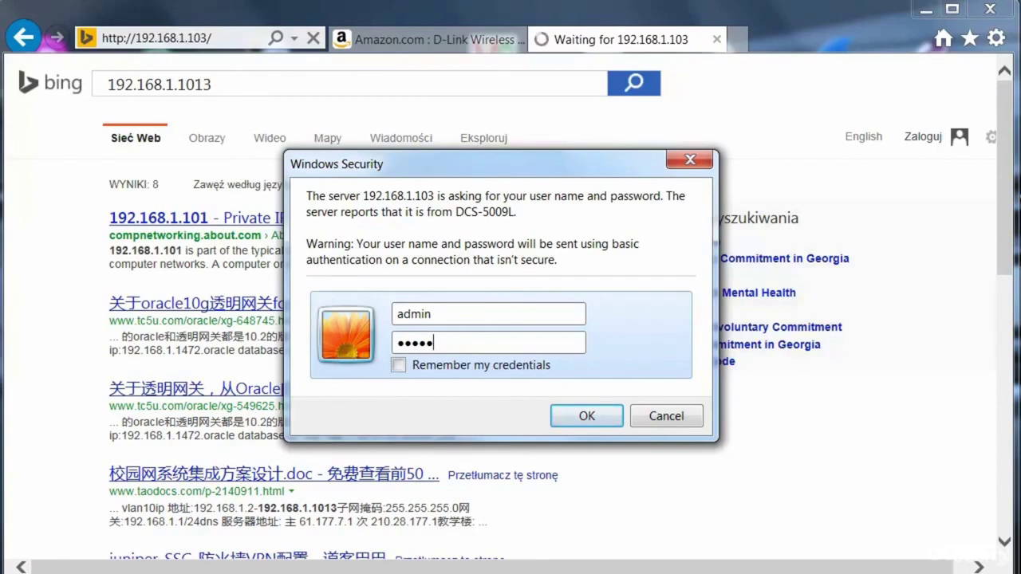
After failed camera login attempts, highlight the manual's advice to leave the password blank
key(Return)
text(*****)
key(Return)
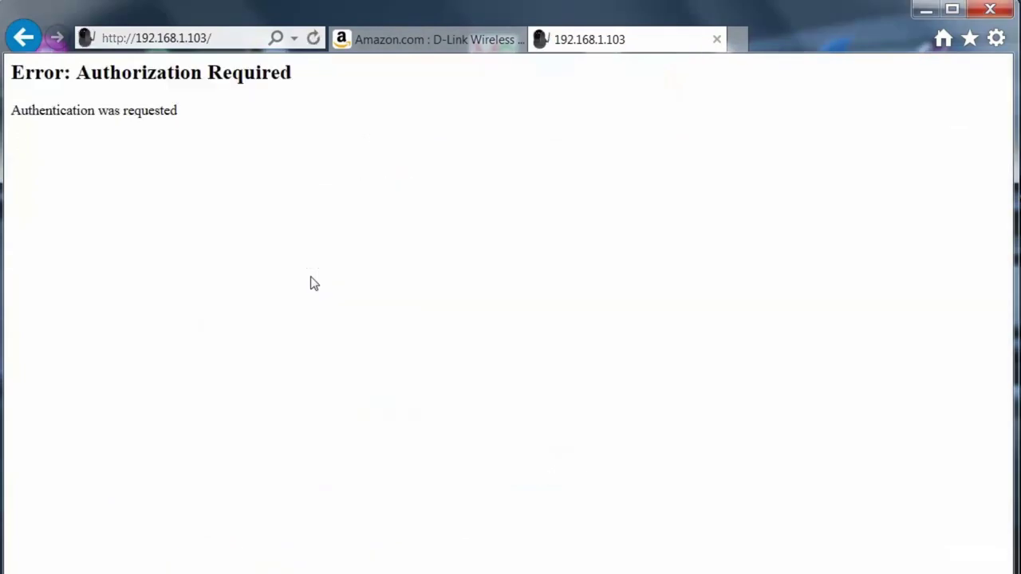
click(220, 38)
key(Return)
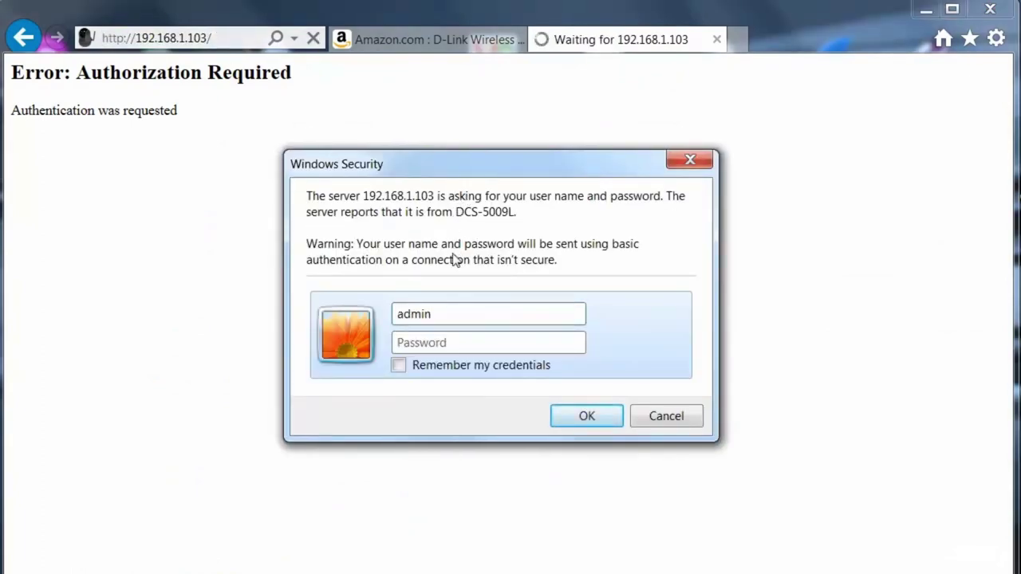
text(****)
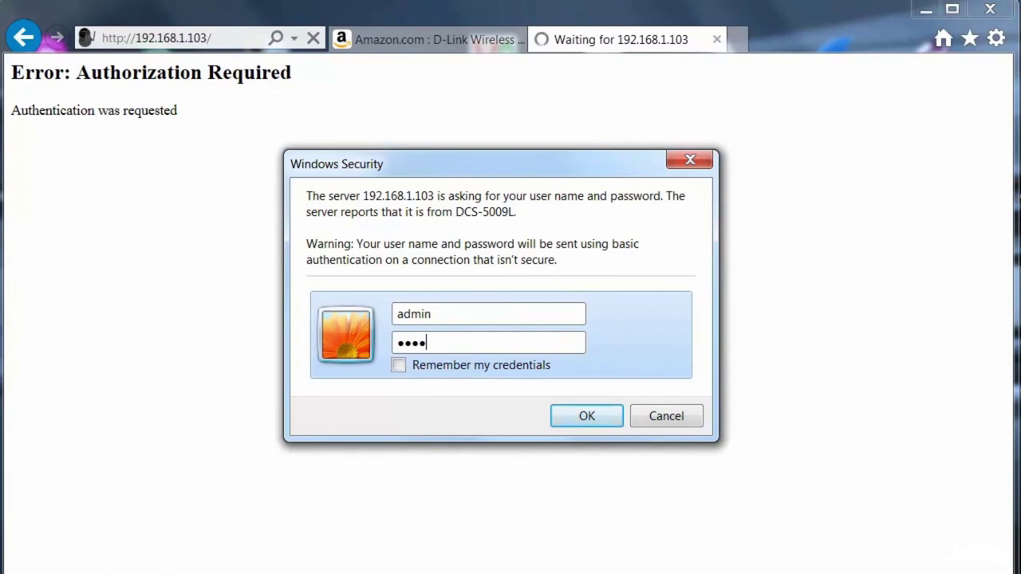
key(Return)
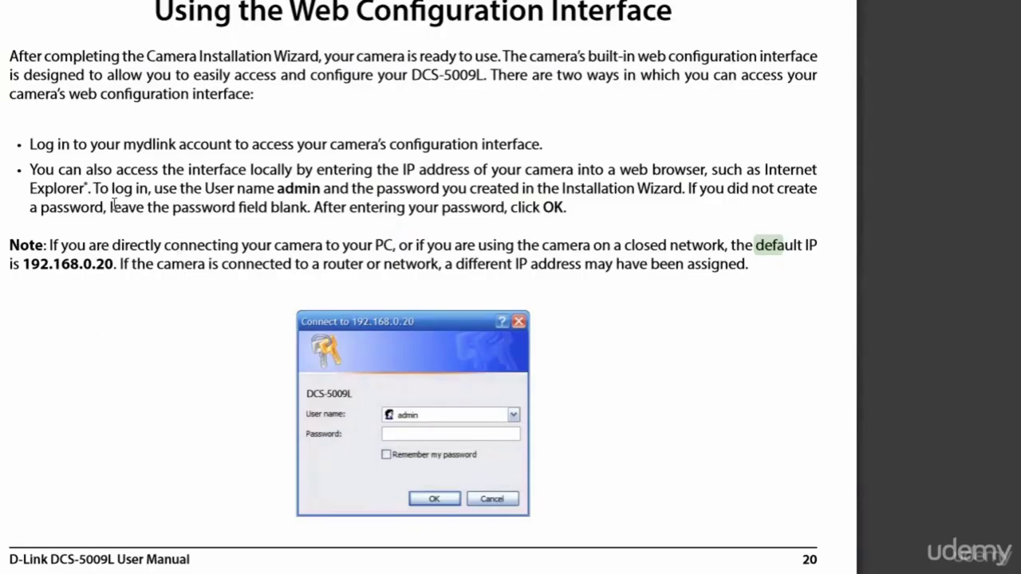
drag(110, 206, 305, 209)
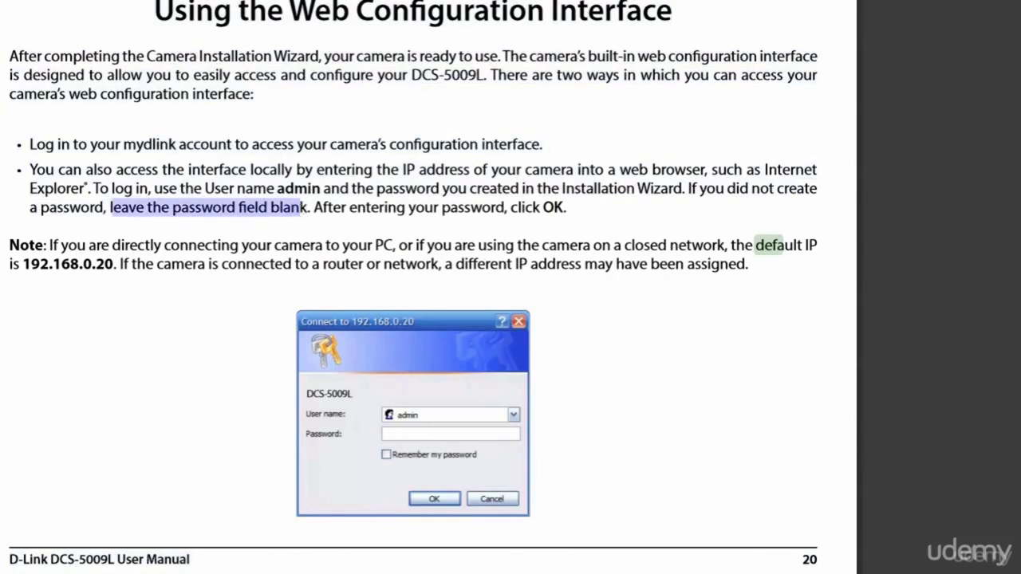
Log in with a blank password, close the Amazon page, and scroll through Live Video
click(56, 527)
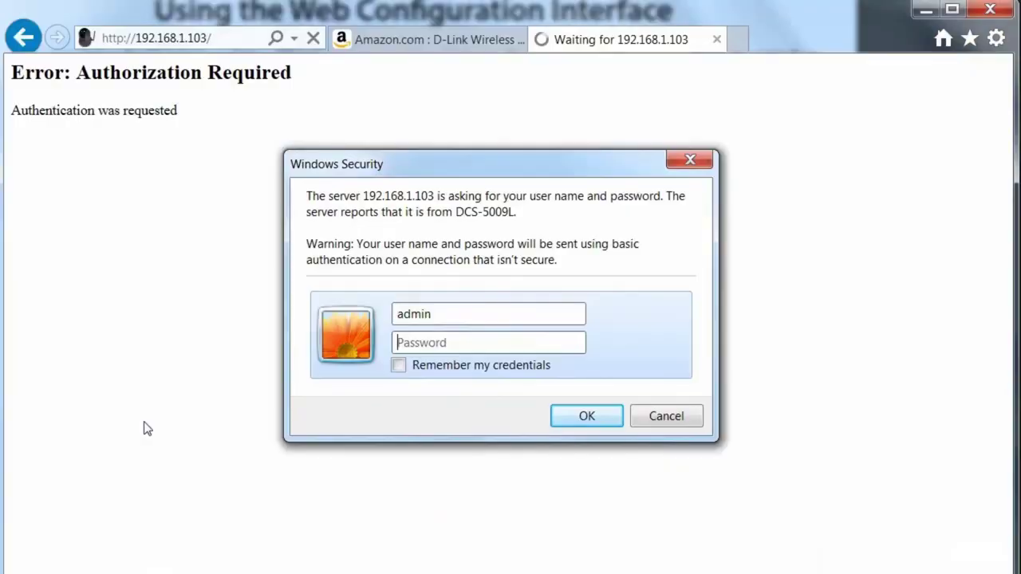
click(591, 421)
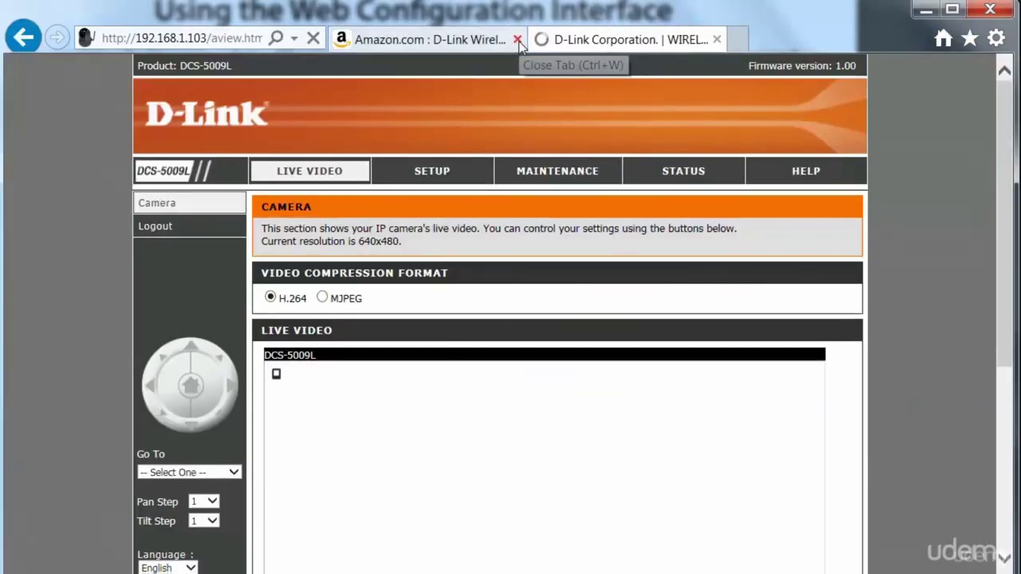
click(516, 39)
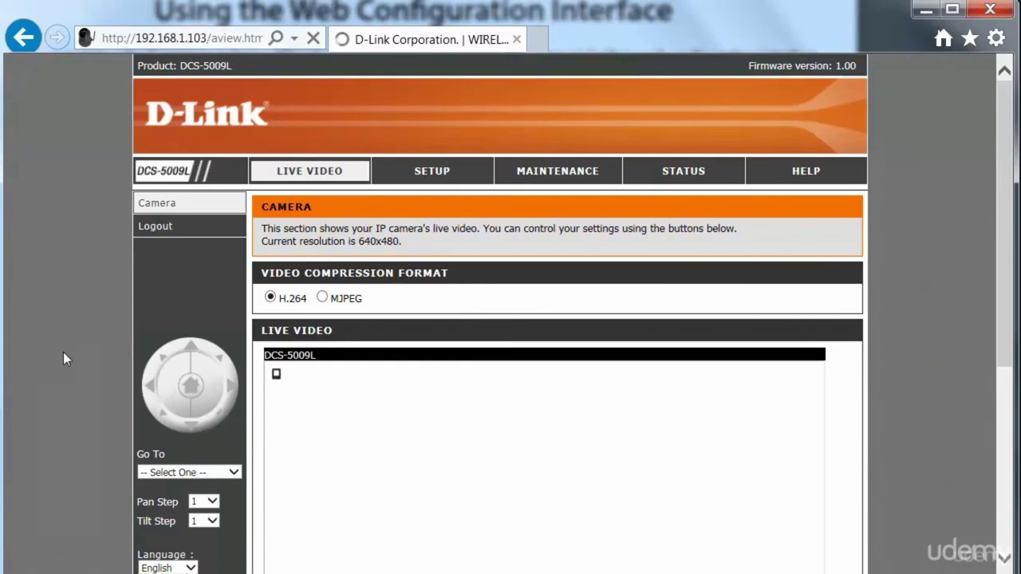
scroll(64, 355, down, 3)
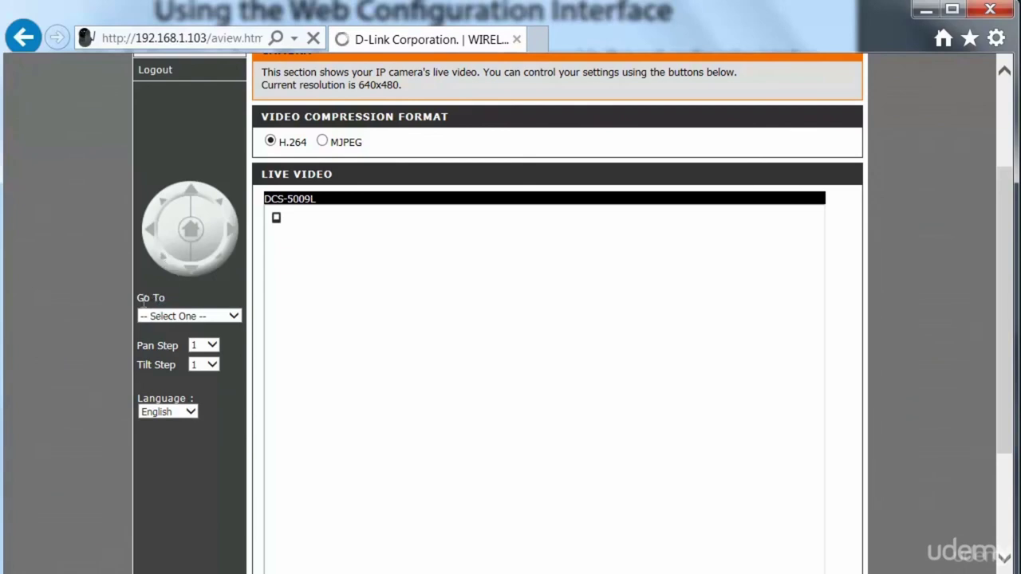
scroll(85, 372, down, 3)
scroll(86, 373, up, 3)
scroll(85, 372, down, 3)
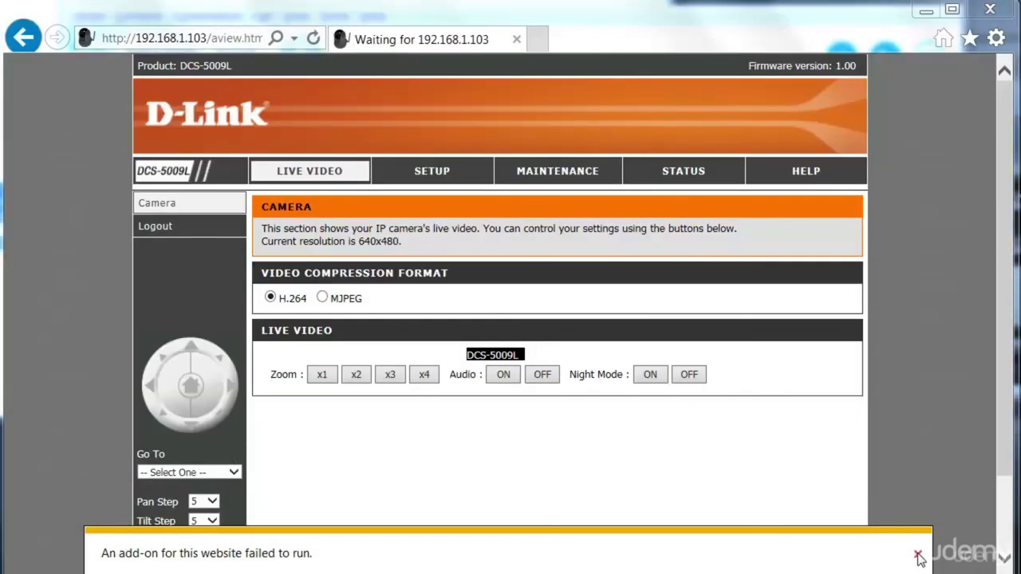
Dismiss the add-on warning, switch the video to MJPEG, and allow the Java applet to run
click(918, 555)
click(322, 298)
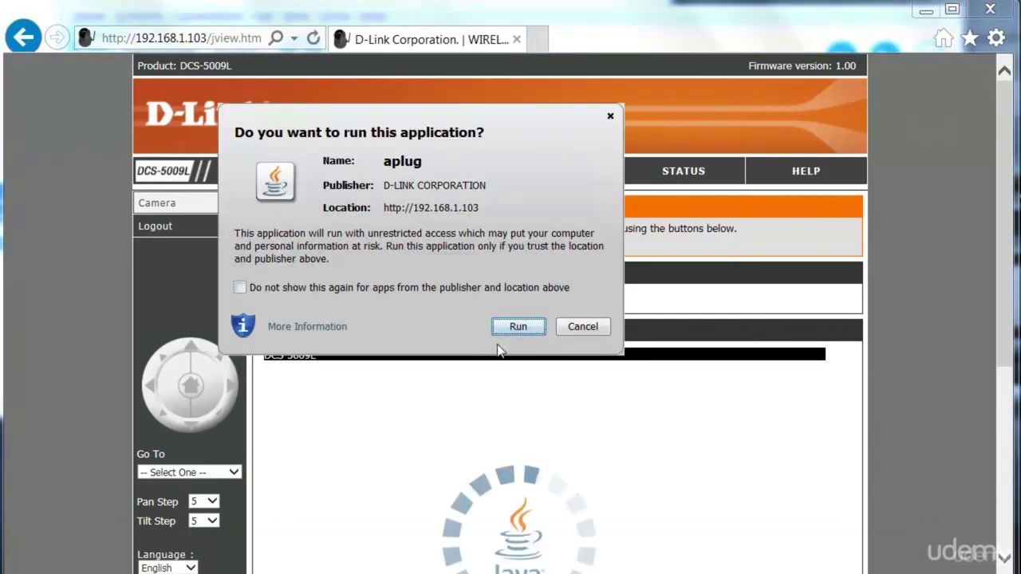
click(515, 327)
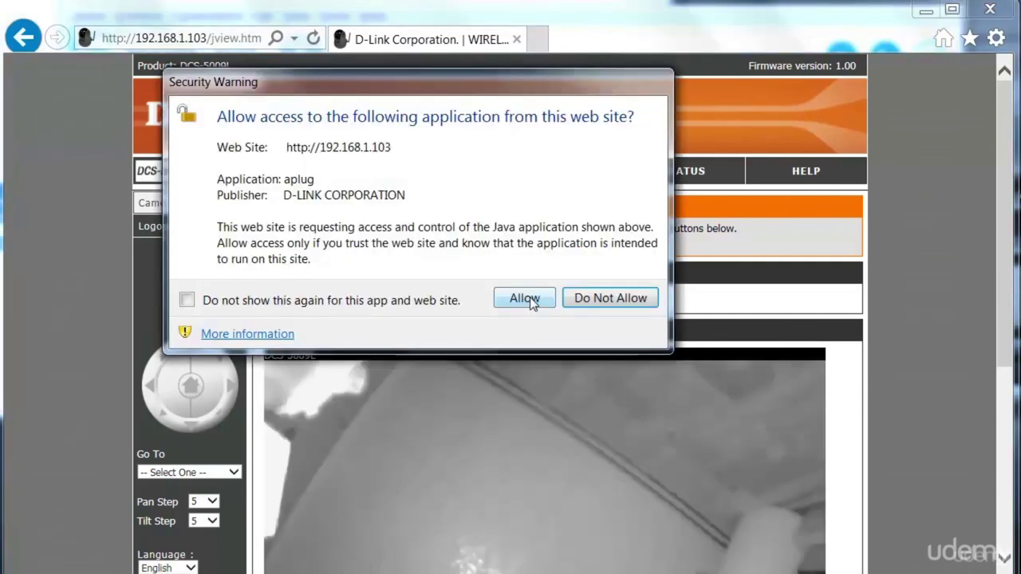
click(528, 299)
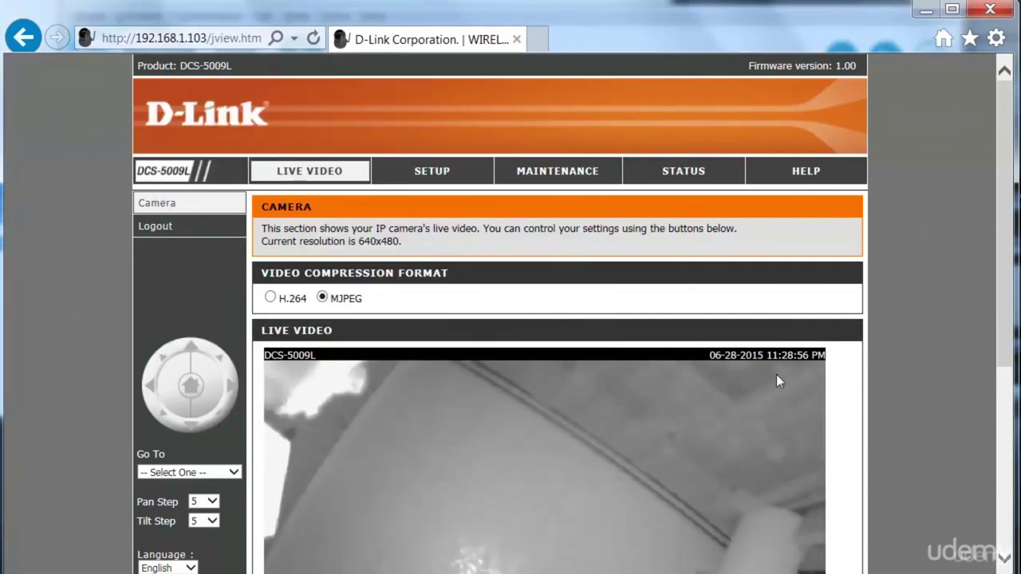
scroll(1009, 307, down, 3)
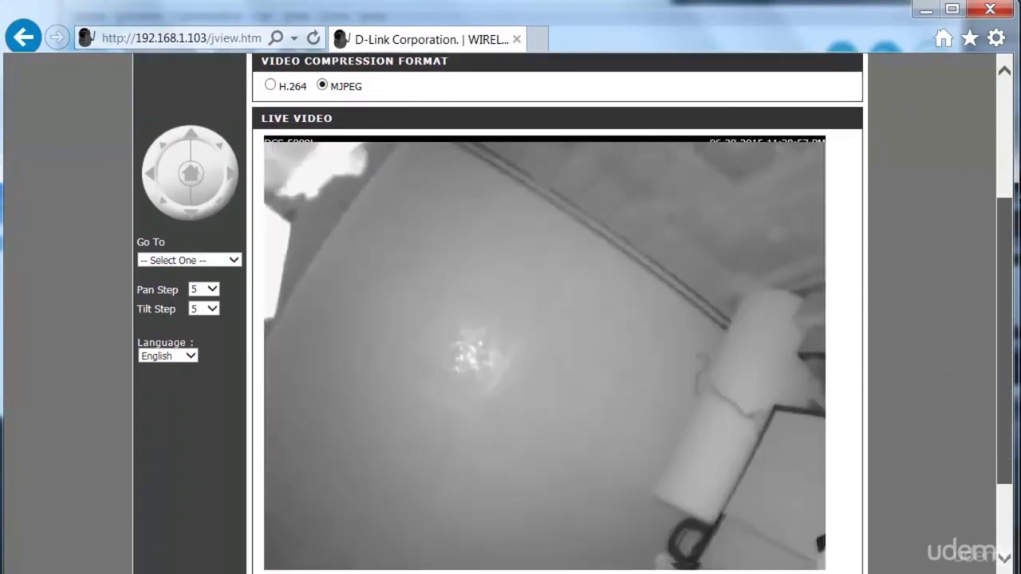
scroll(558, 311, down, 1)
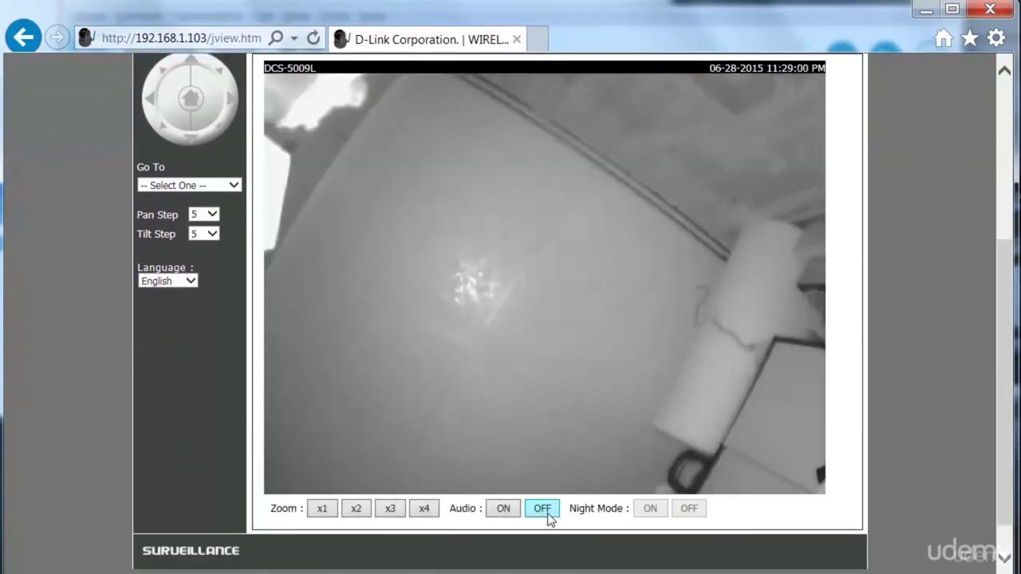
Turn camera audio off and tilt the view down three times toward the desk
click(545, 511)
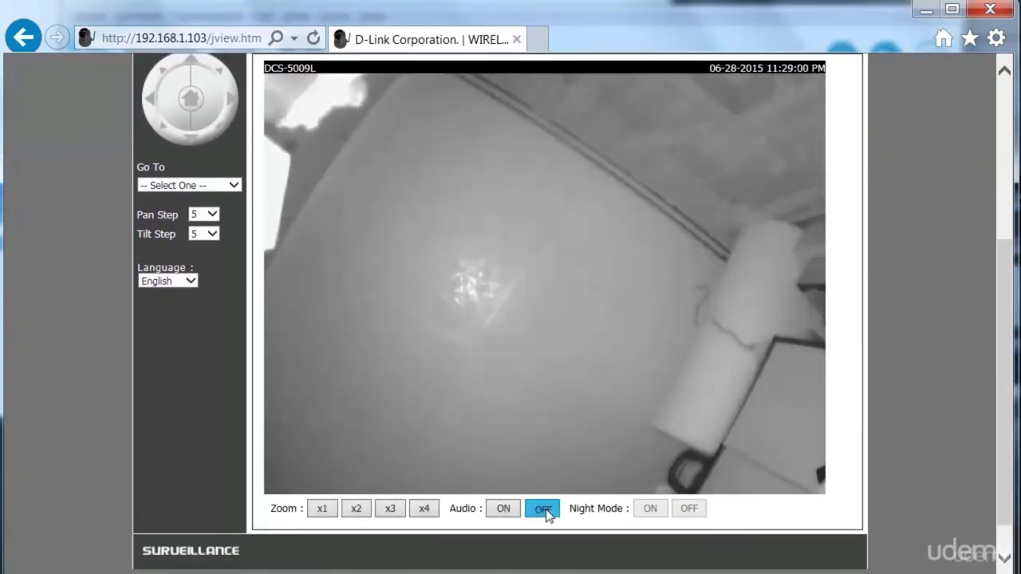
click(192, 142)
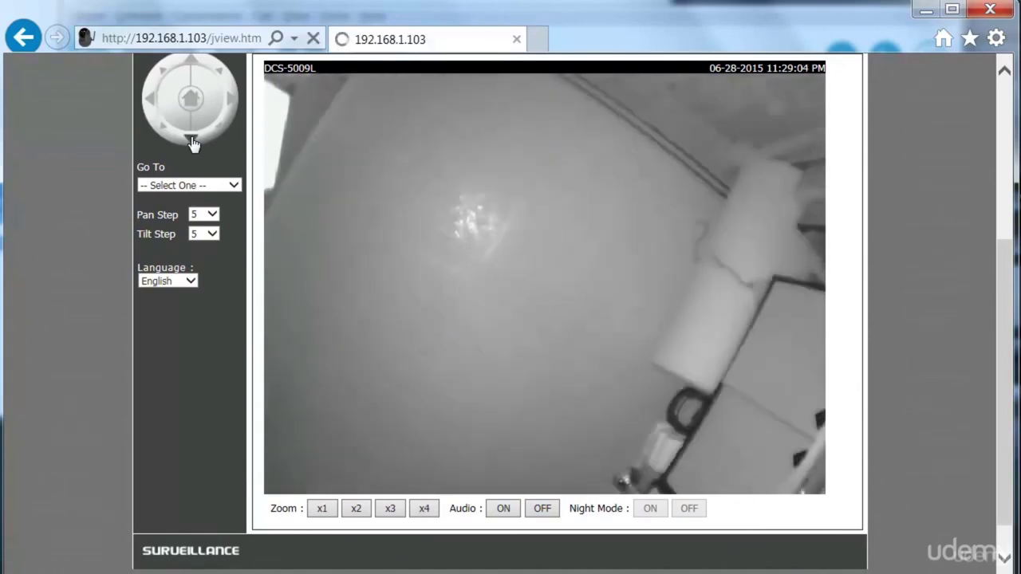
click(192, 142)
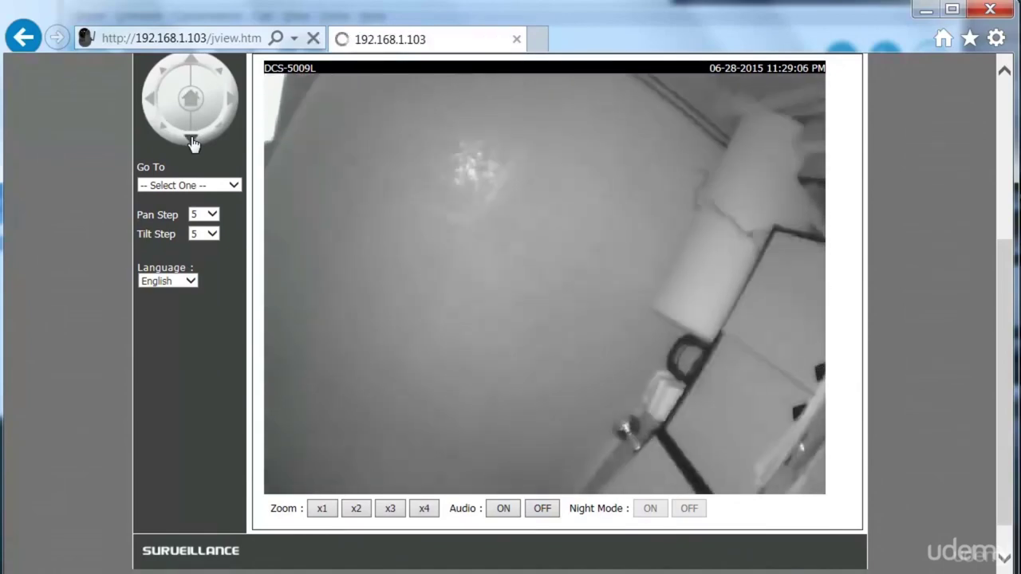
click(192, 142)
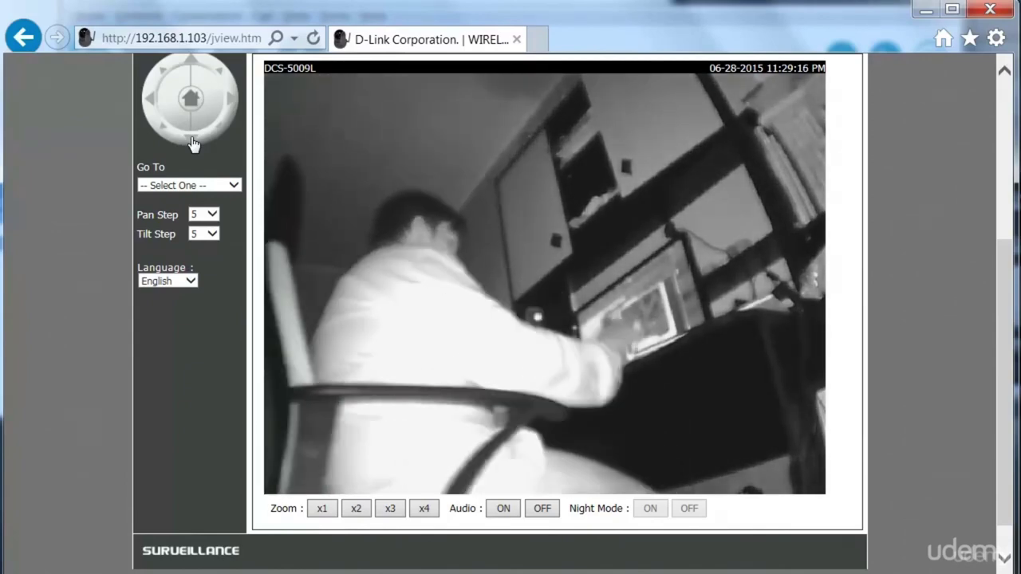
Pan the camera left, then right seven times, back left, and return it home
click(155, 106)
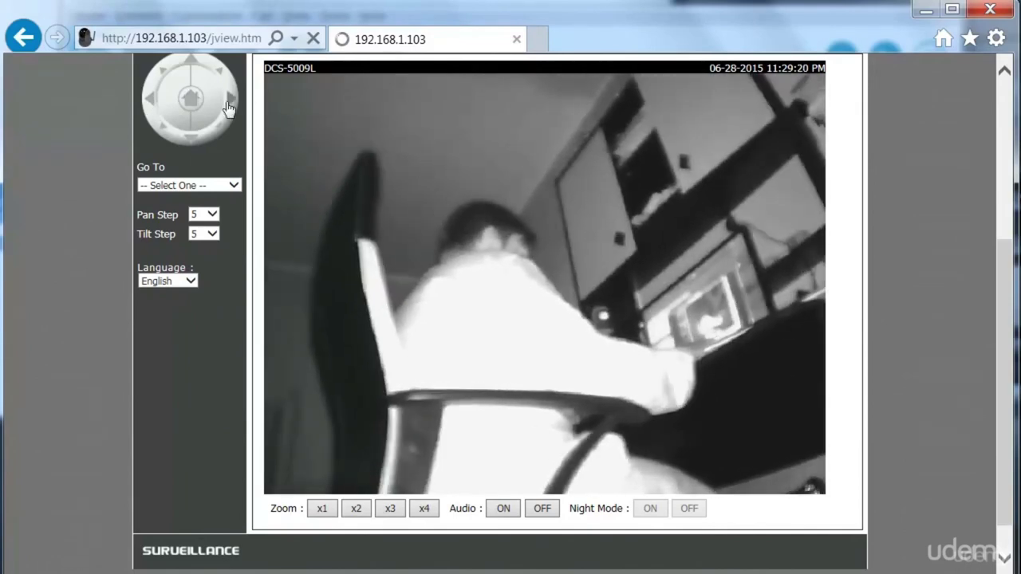
click(228, 100)
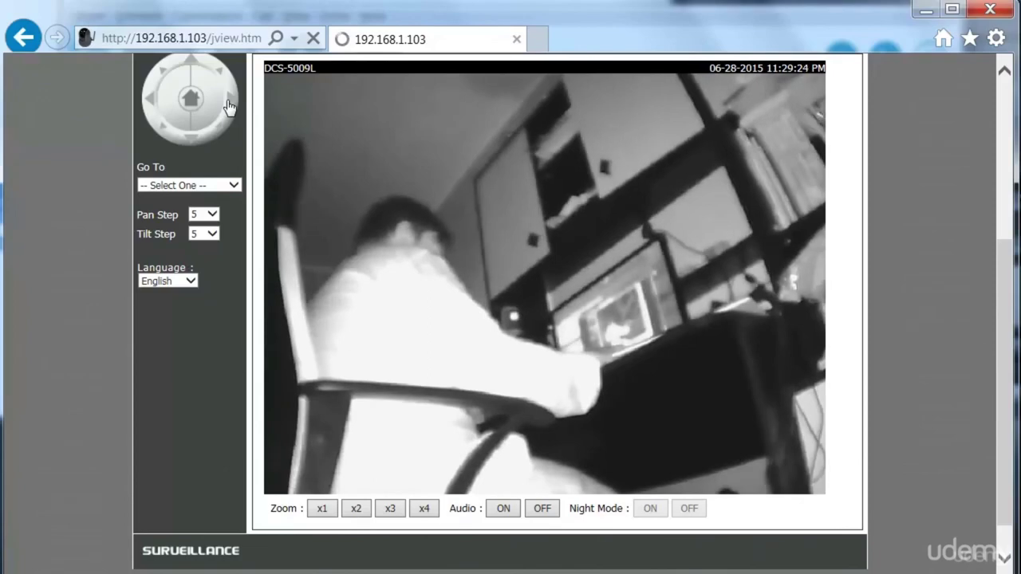
click(229, 100)
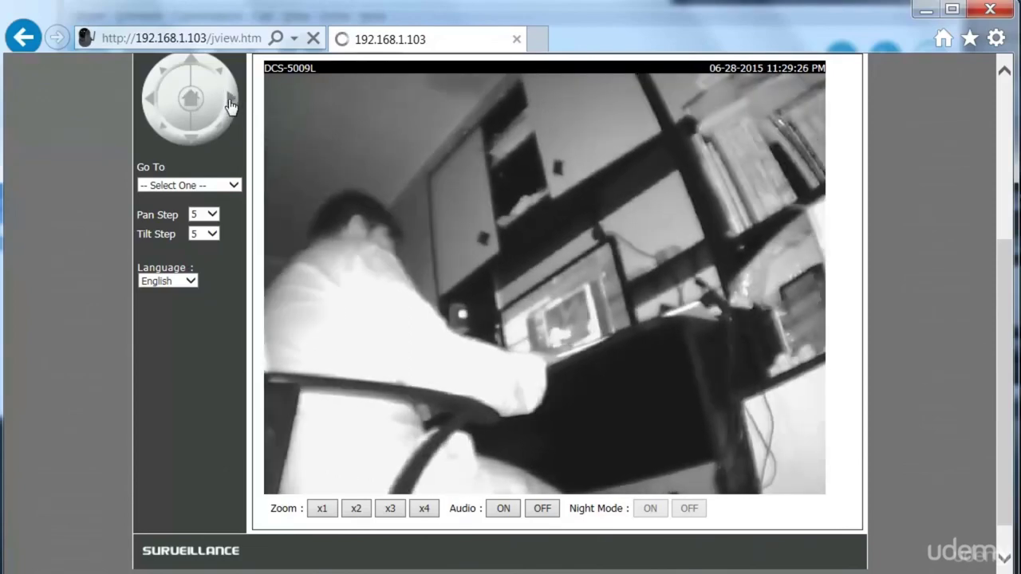
click(229, 100)
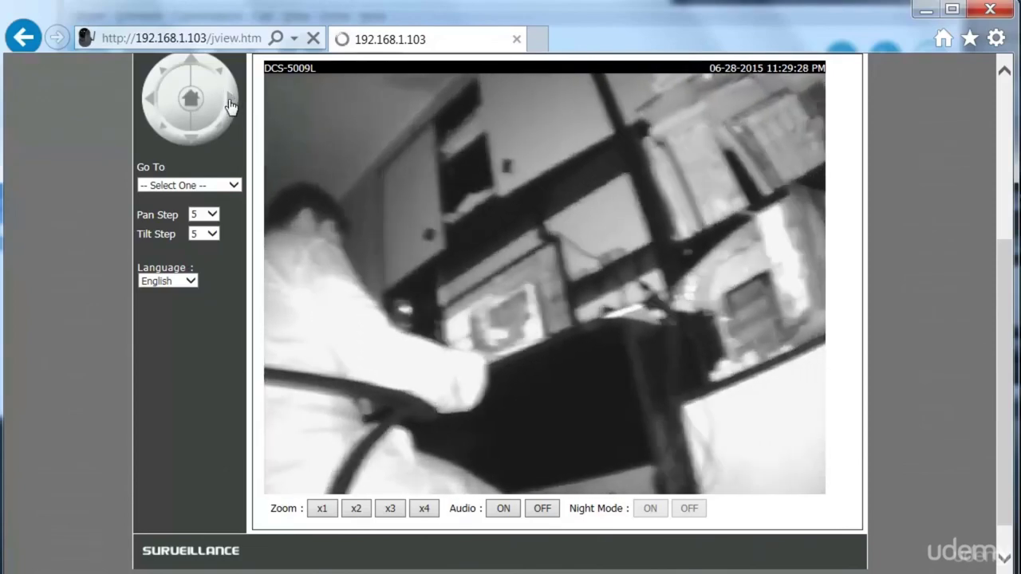
click(229, 100)
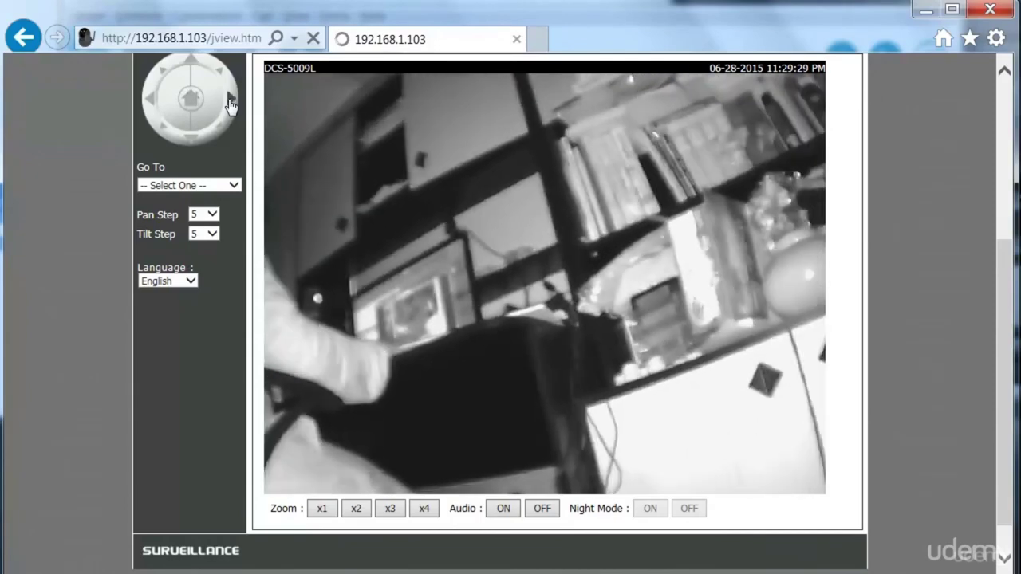
click(229, 100)
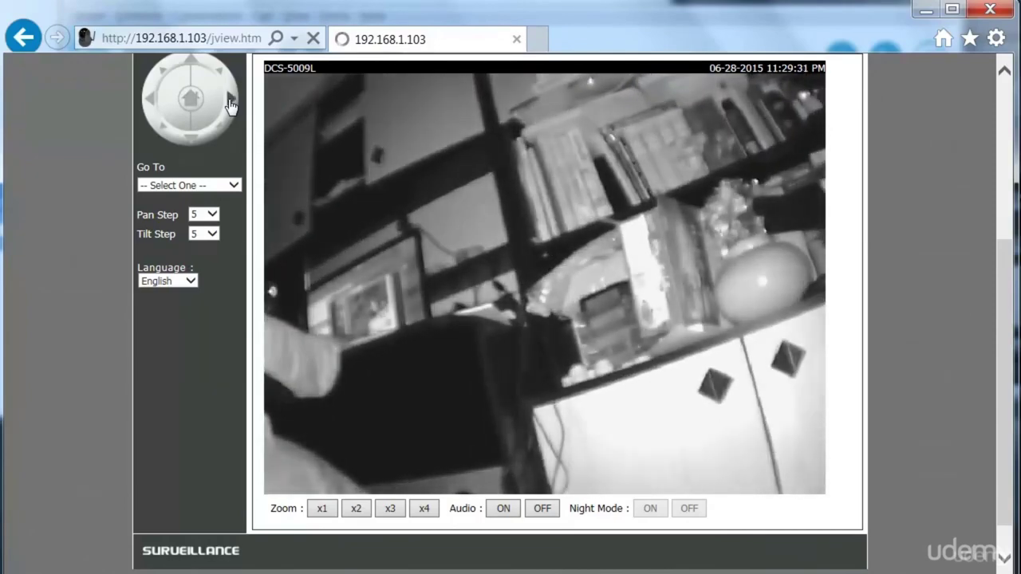
click(229, 100)
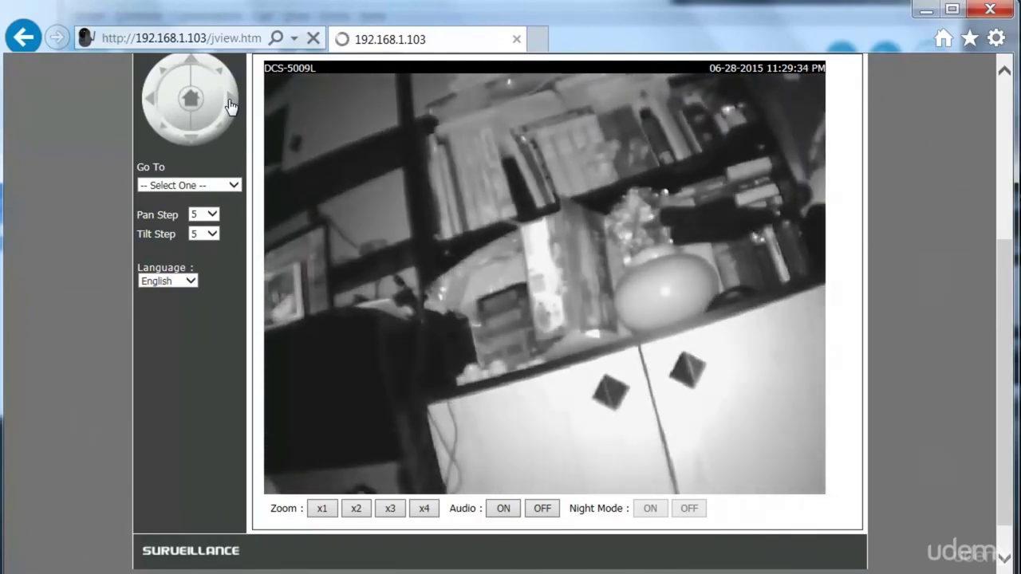
click(229, 100)
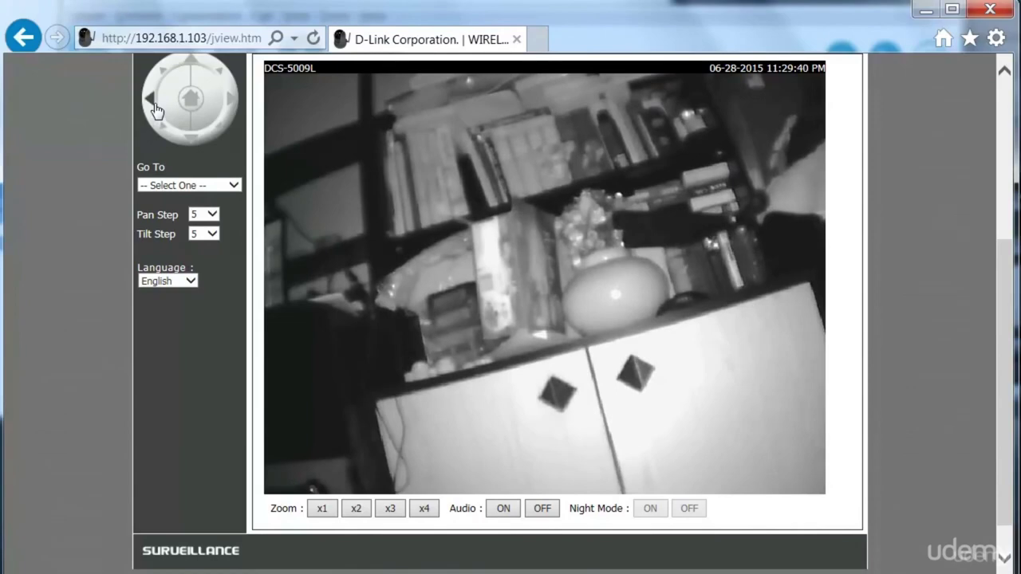
click(156, 110)
click(190, 99)
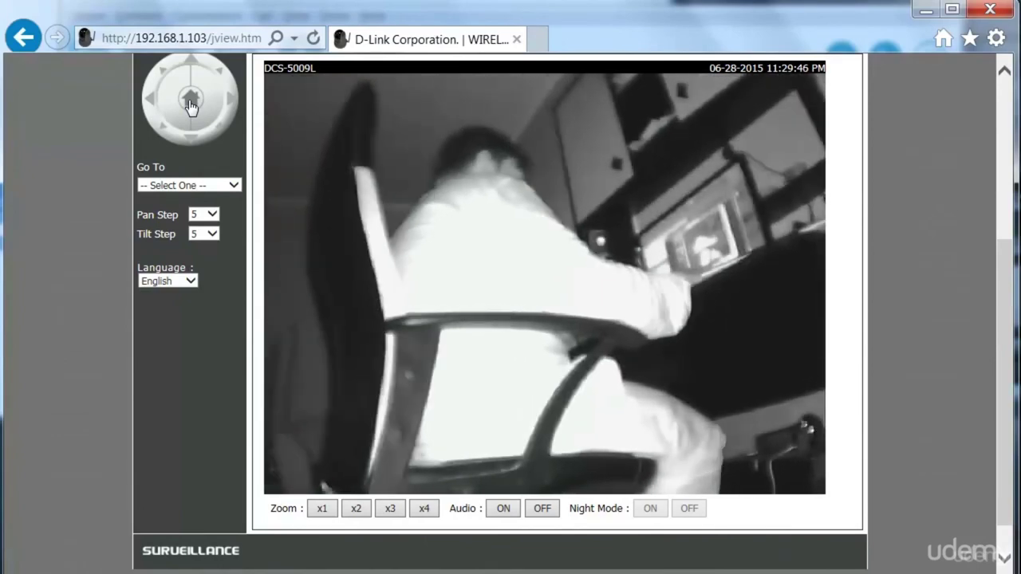
scroll(221, 406, up, 3)
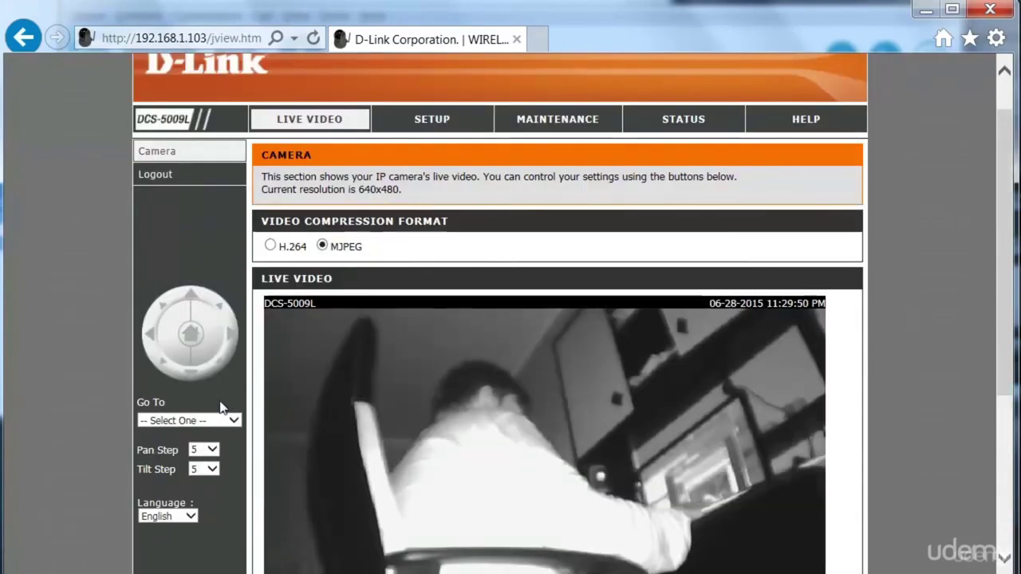
Go to the SETUP tab's Dynamic DNS page
click(433, 164)
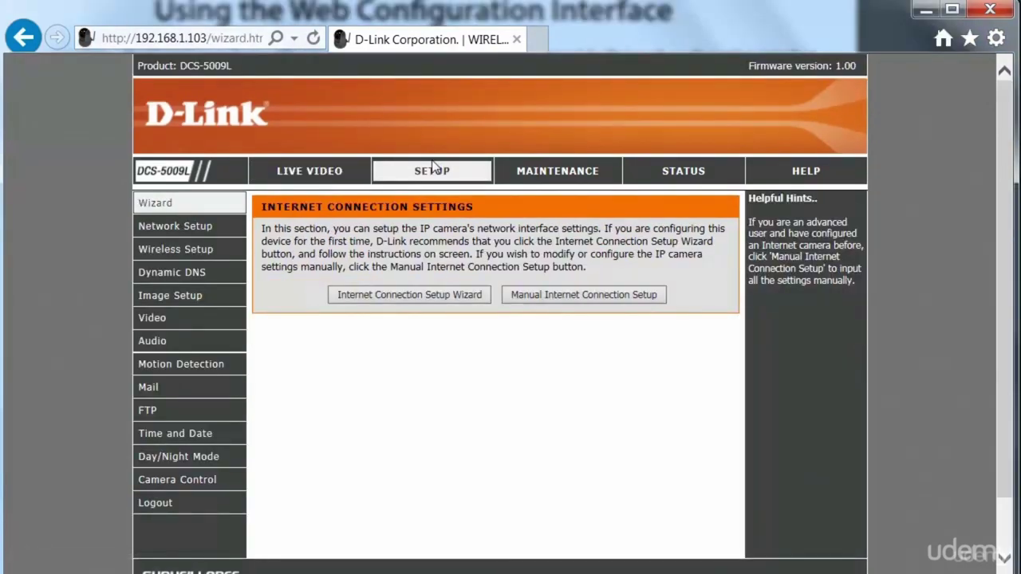
click(189, 274)
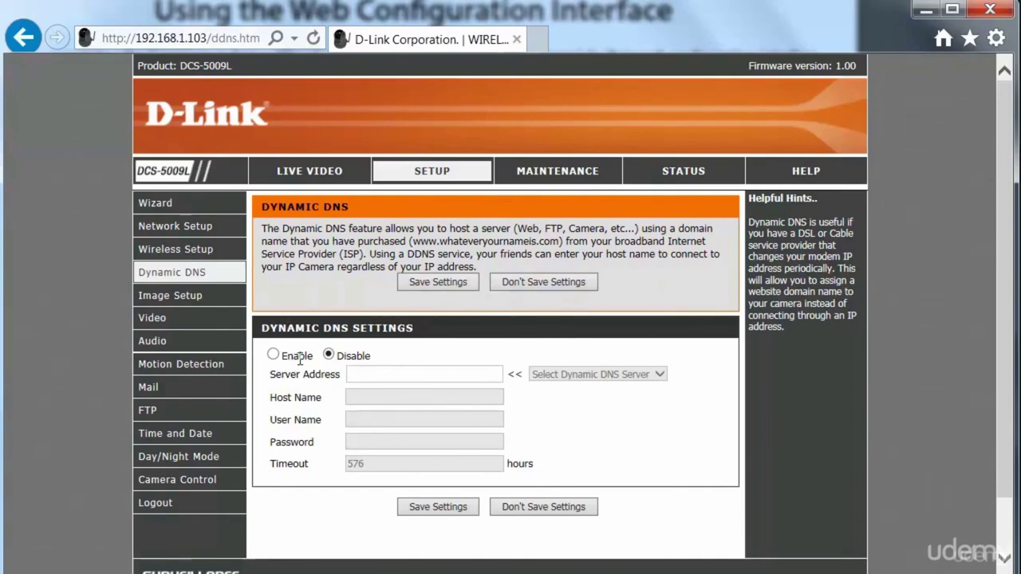
click(273, 355)
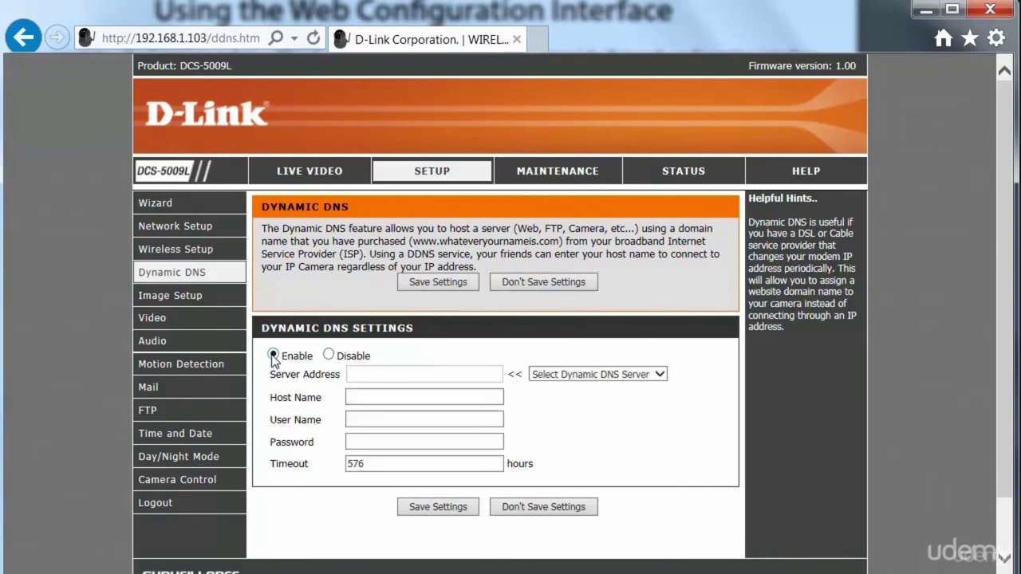
click(566, 374)
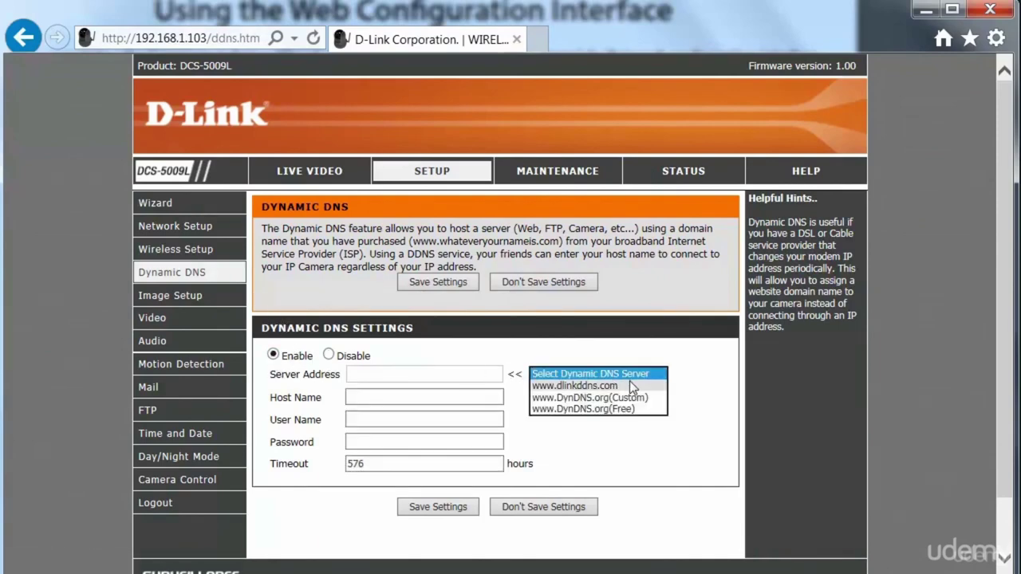
click(630, 385)
click(172, 296)
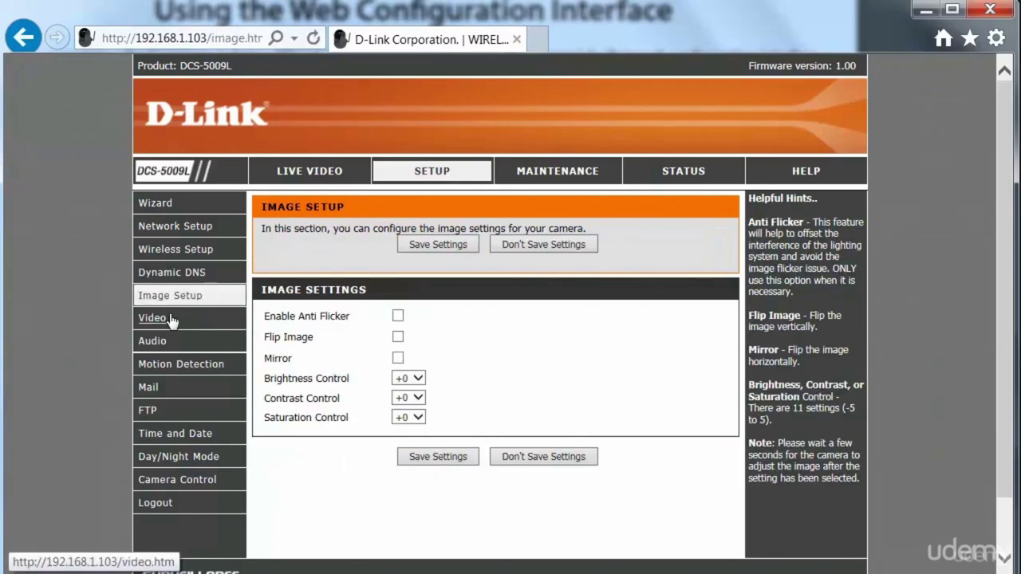
Enable motion detection via its Java applet and mark a row of upper-middle grid blocks
click(183, 364)
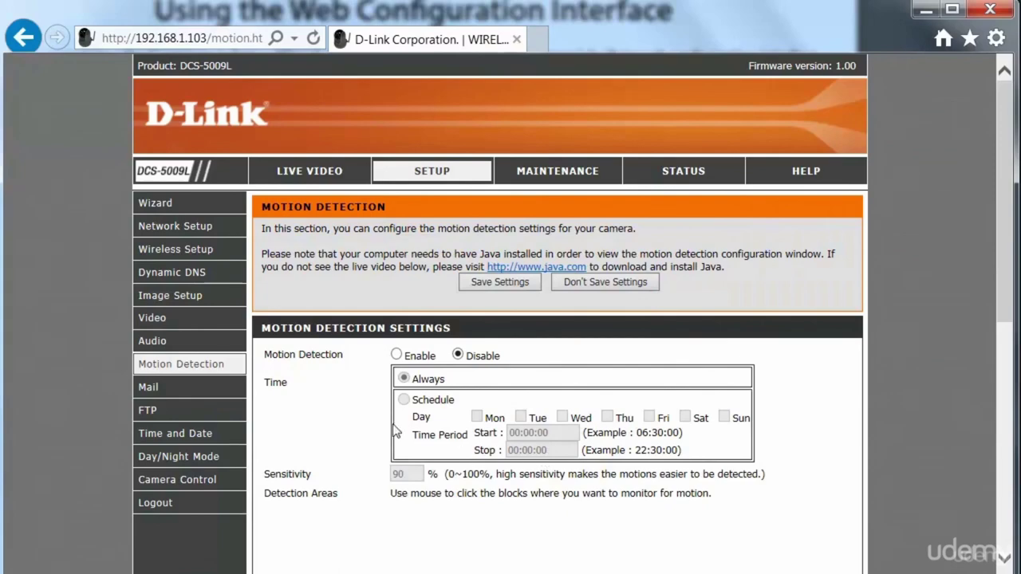
scroll(365, 463, down, 4)
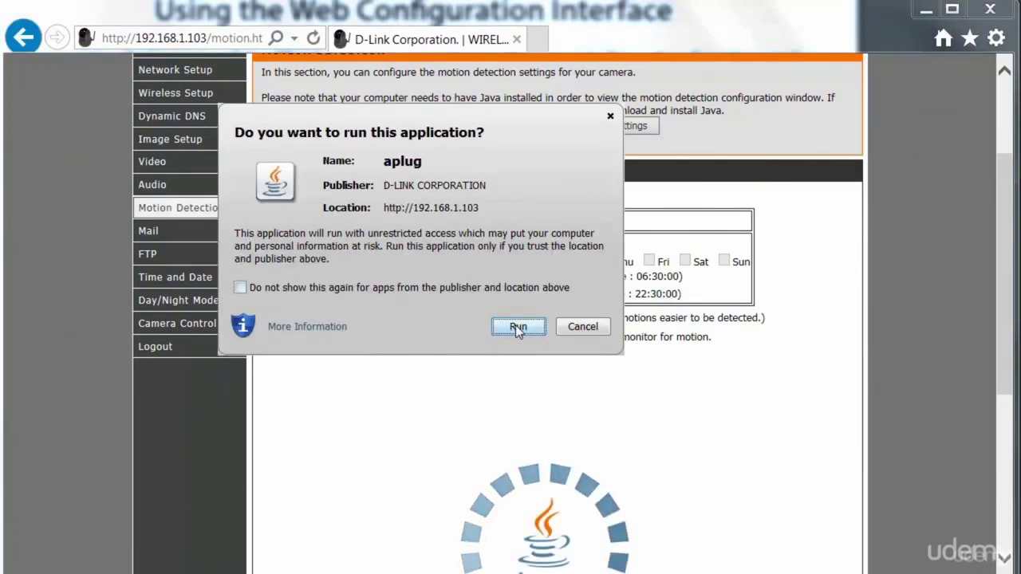
click(518, 327)
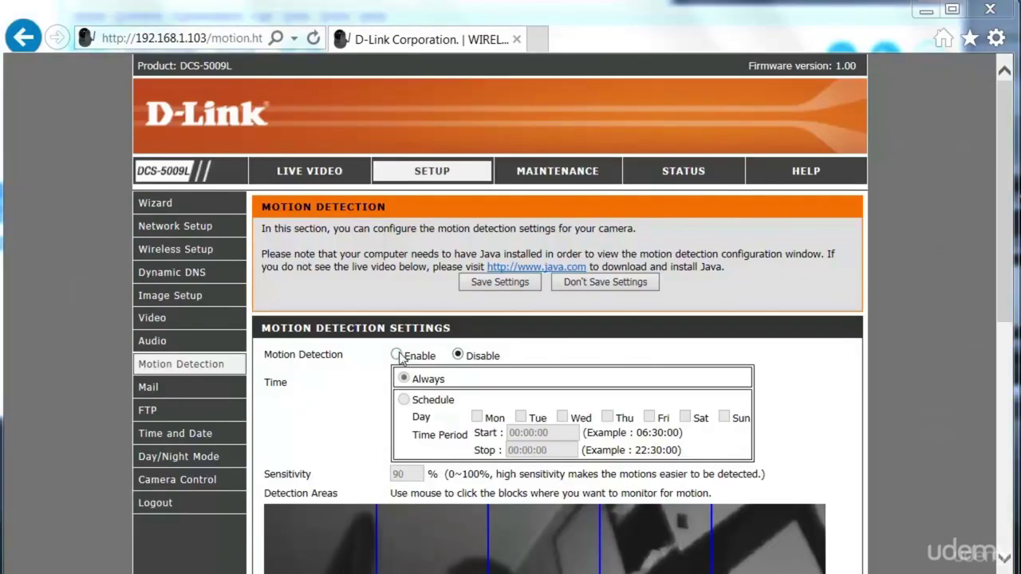
click(398, 356)
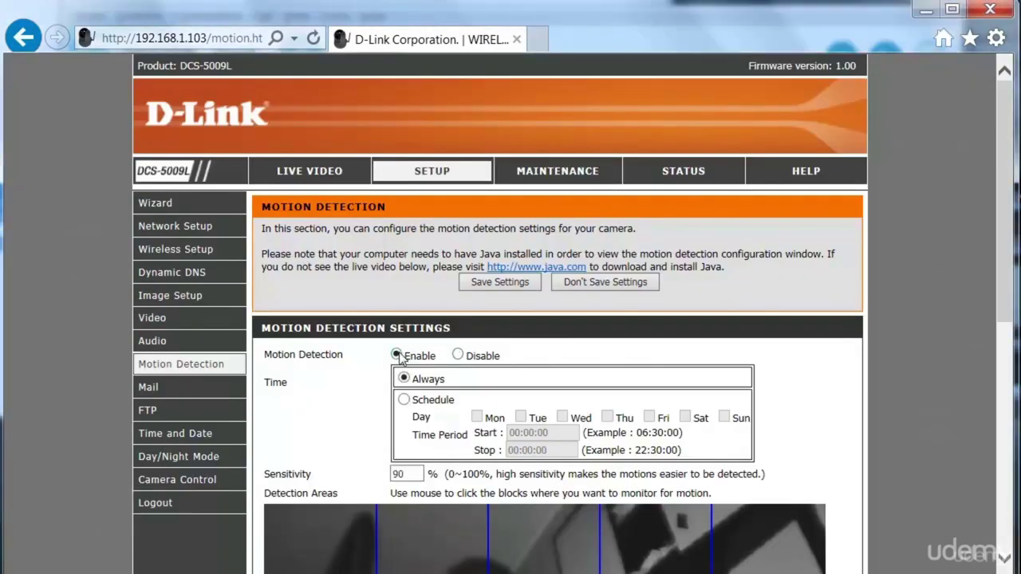
scroll(828, 443, down, 2)
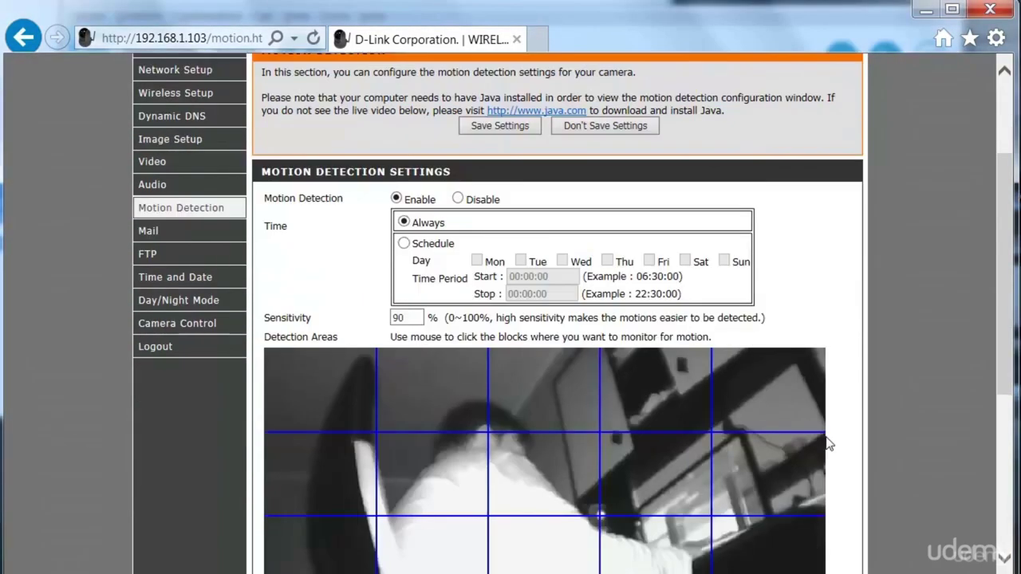
mouse_move(407, 498)
mouse_down()
mouse_move(561, 465)
mouse_move(658, 480)
mouse_move(813, 481)
mouse_up()
scroll(1009, 378, down, 4)
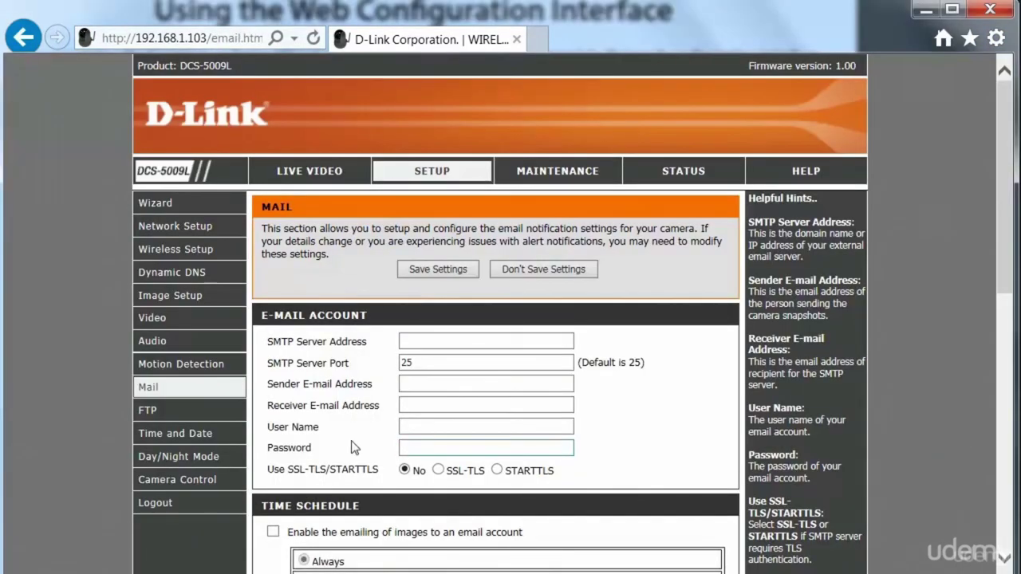
scroll(291, 435, down, 3)
scroll(291, 435, down, 2)
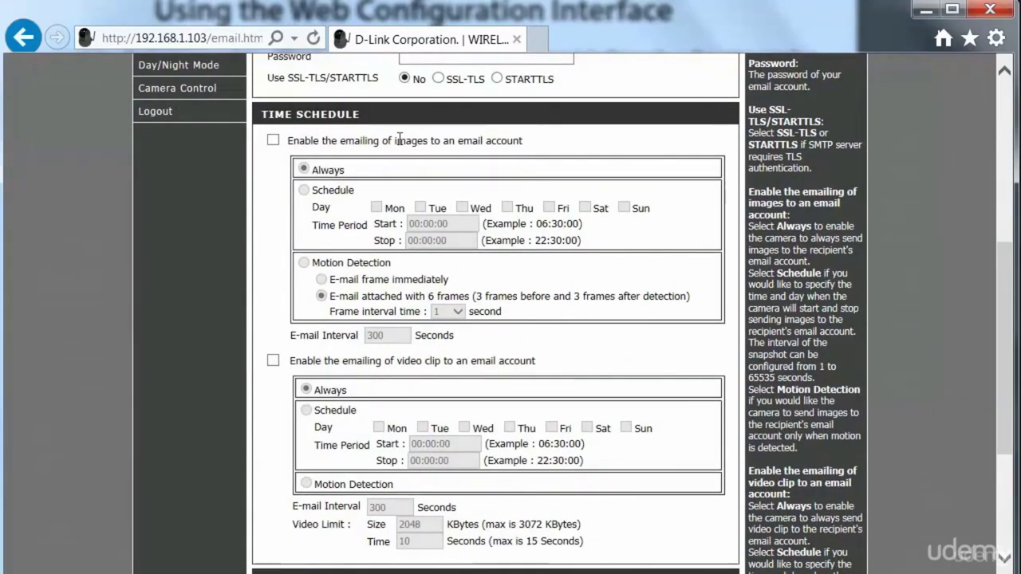
Enable image e-mailing on Motion Detection with 'E-mail frame immediately', highlighting that option
click(274, 140)
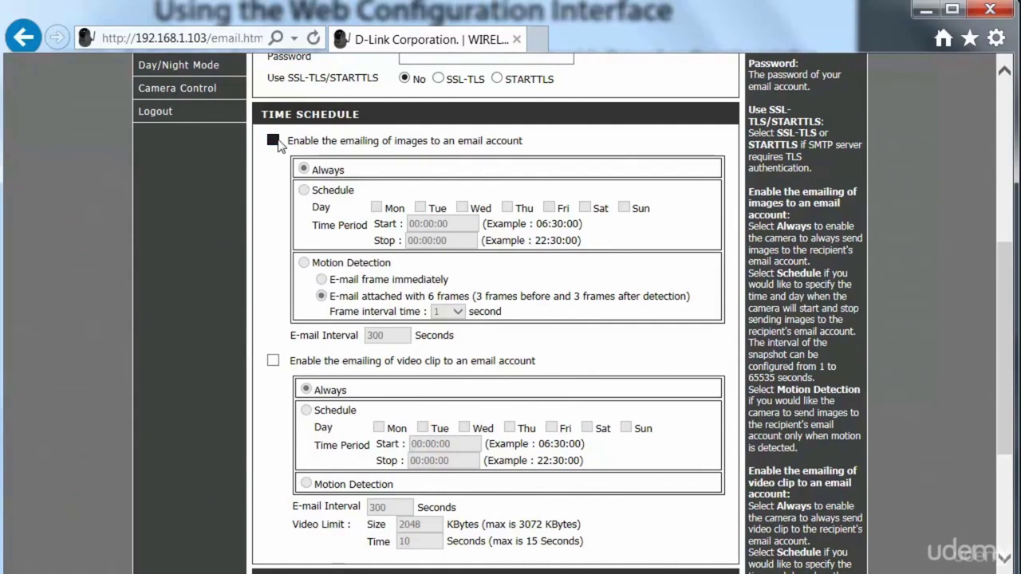
click(309, 264)
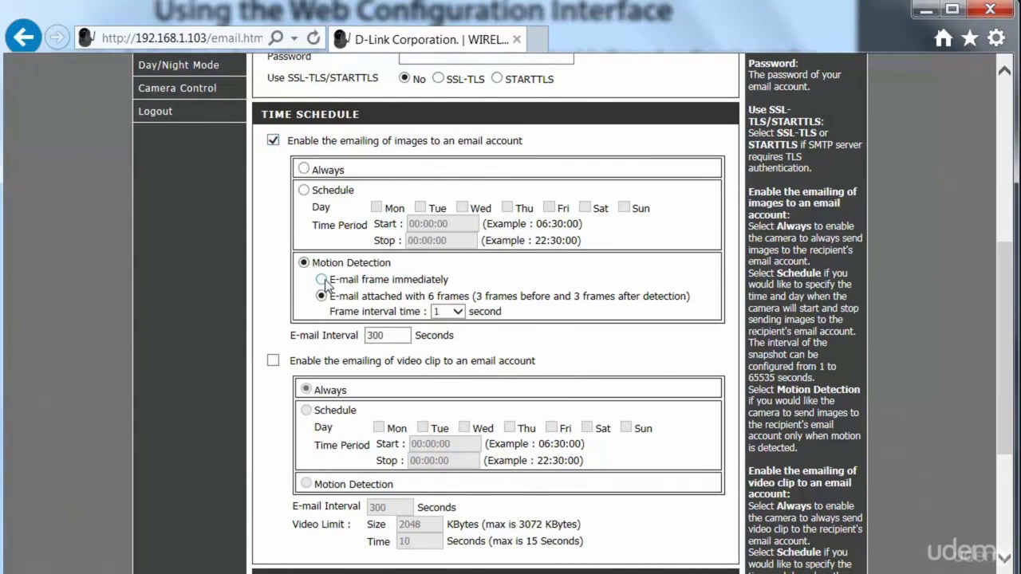
click(322, 279)
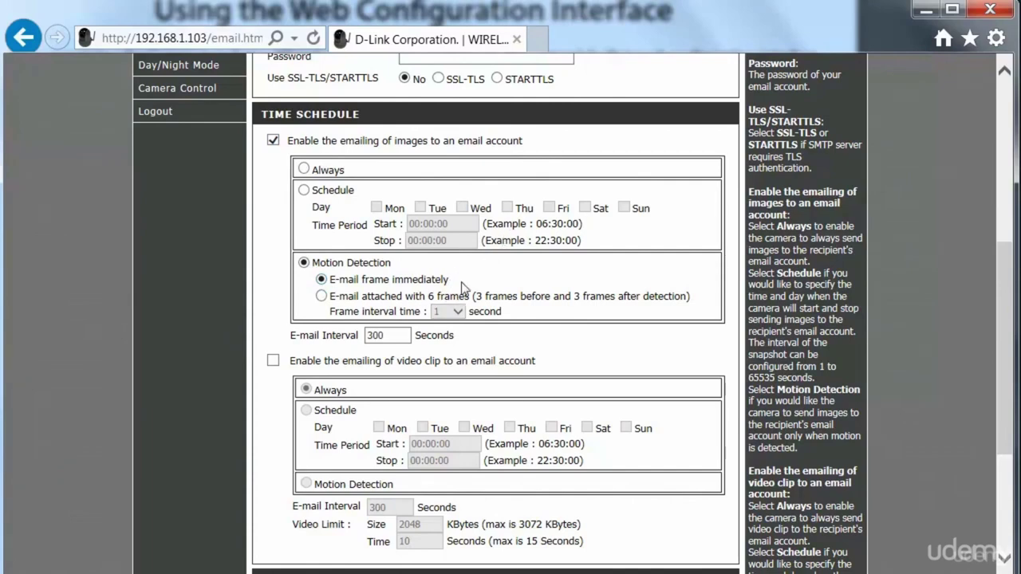
drag(329, 296, 362, 280)
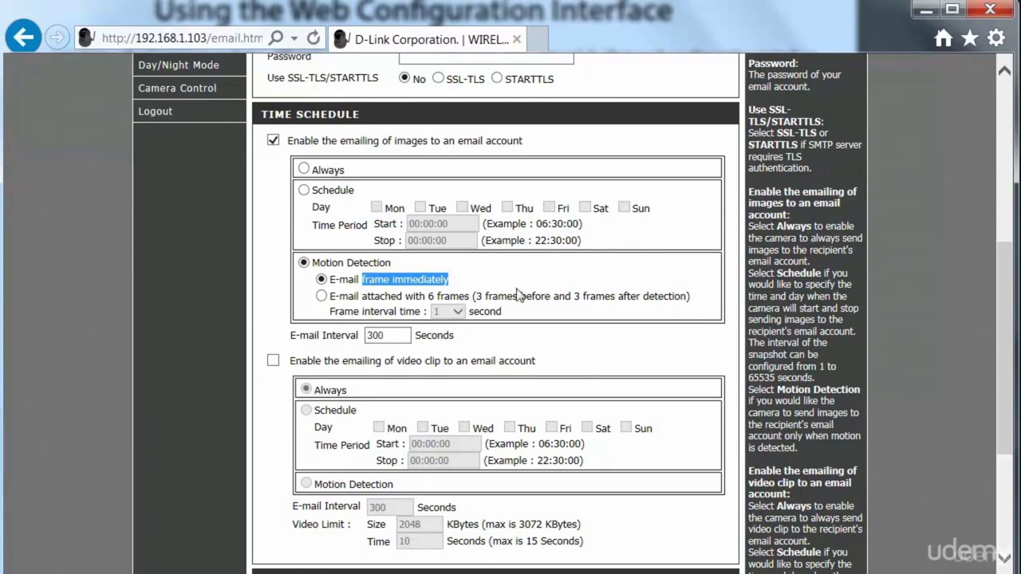
drag(330, 279, 327, 279)
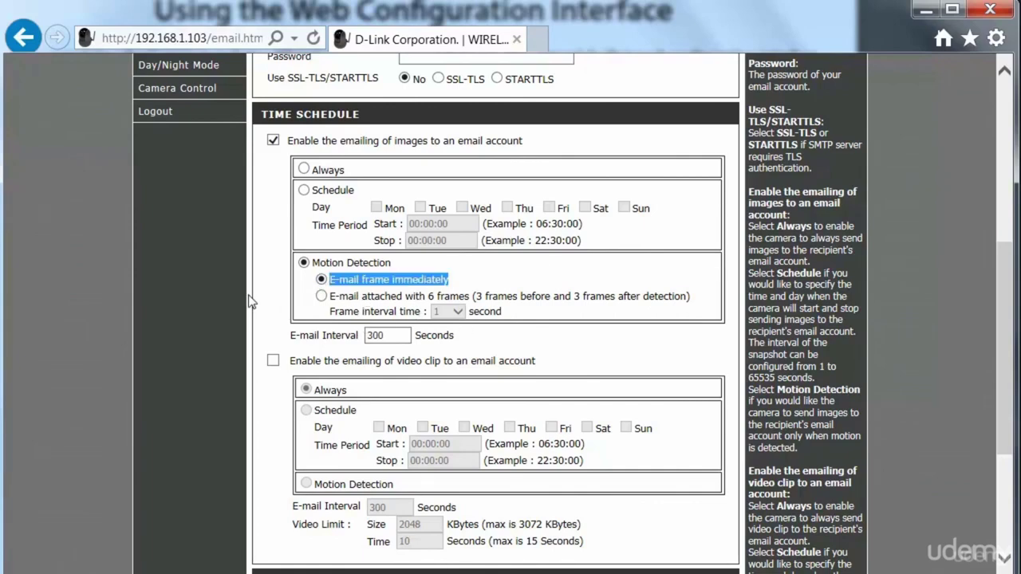
scroll(264, 330, up, 1)
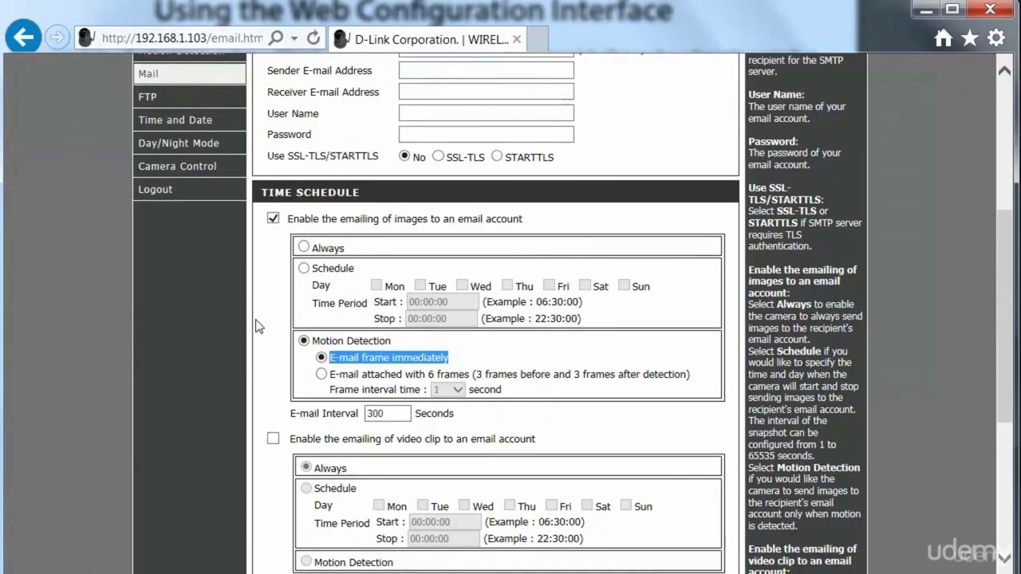
scroll(260, 339, up, 1)
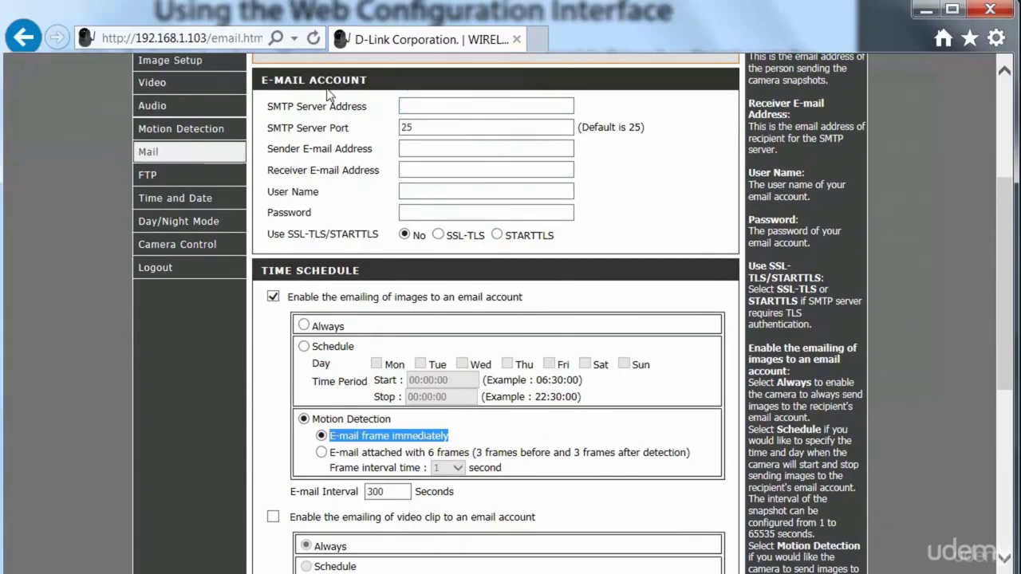
scroll(287, 410, down, 4)
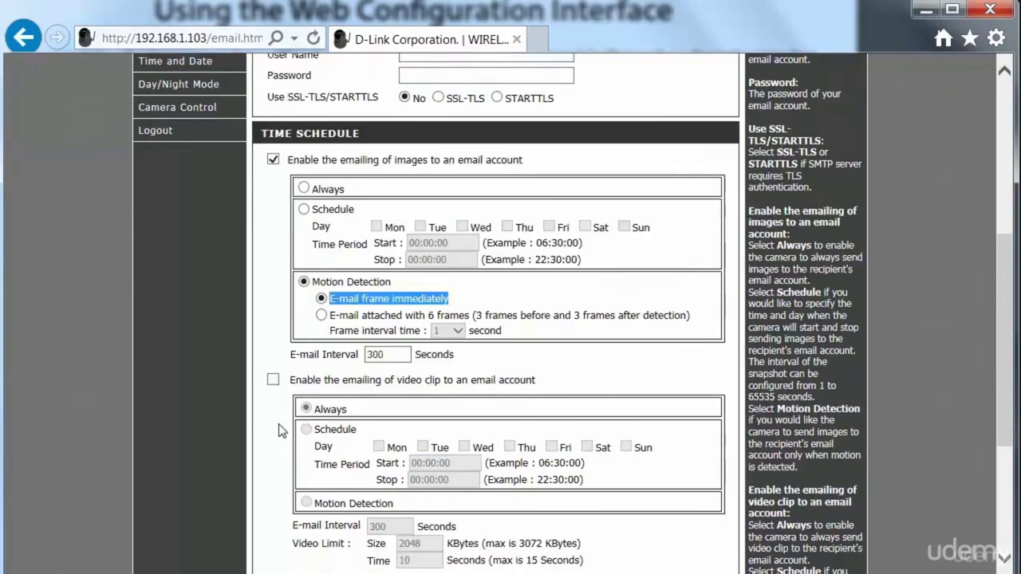
scroll(282, 423, up, 2)
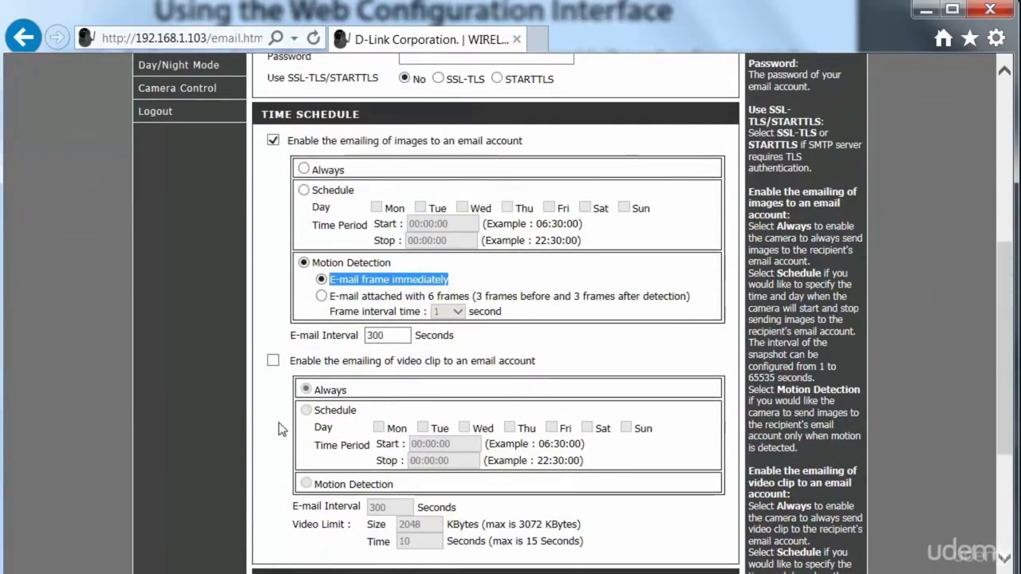
scroll(282, 423, up, 2)
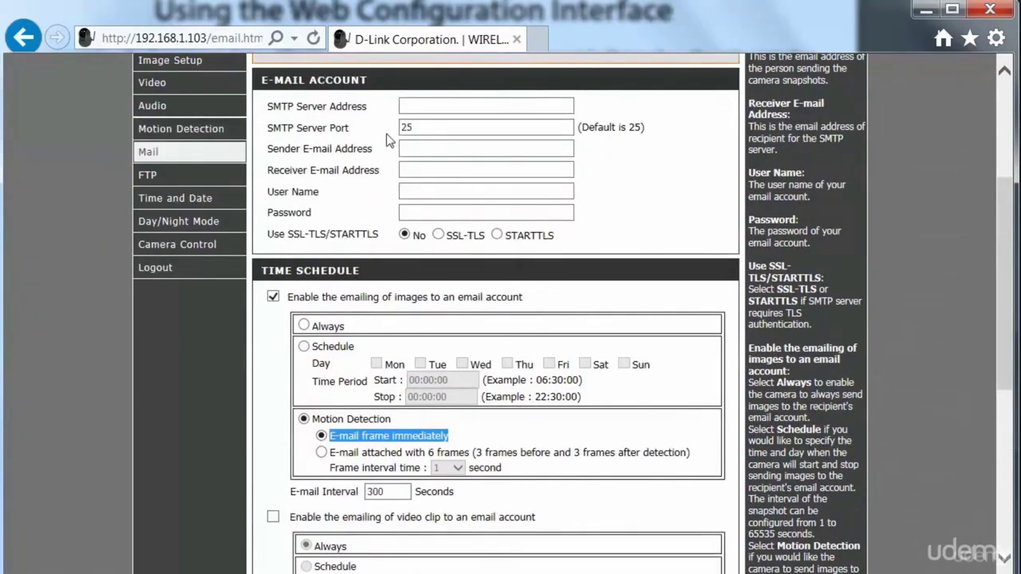
scroll(269, 451, down, 2)
scroll(269, 451, up, 3)
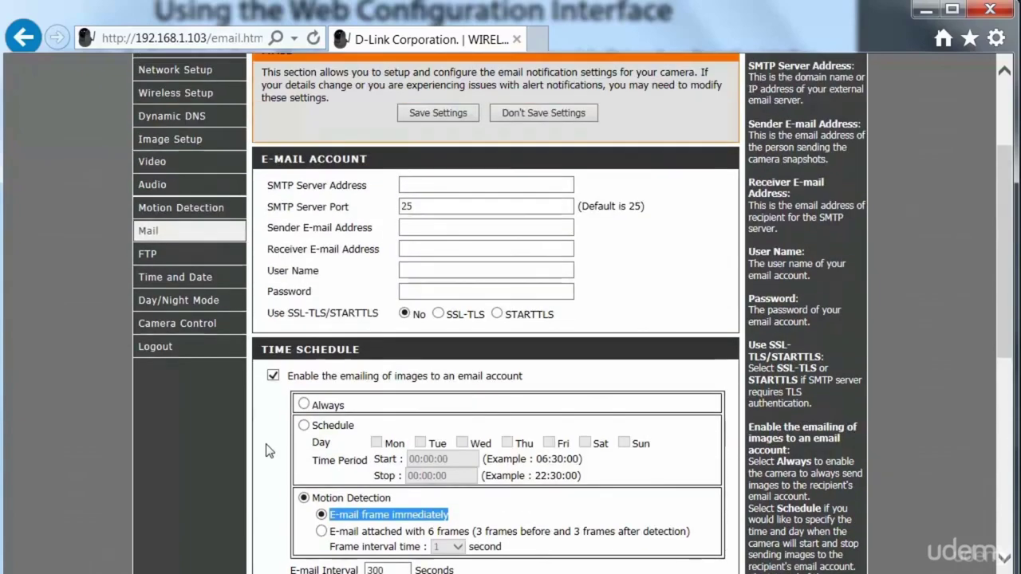
Look over the FTP and Day/Night Mode settings pages
click(146, 259)
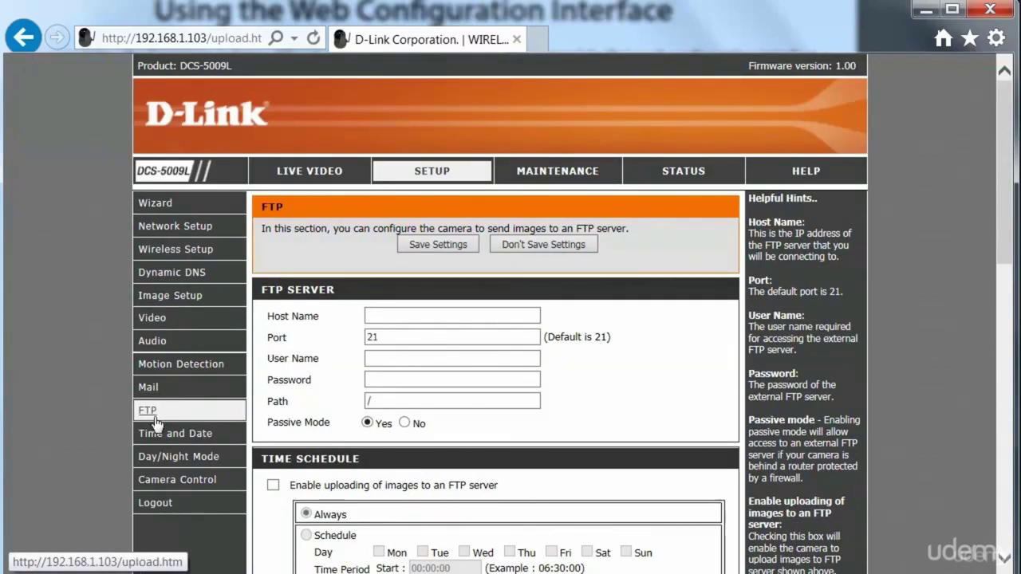
scroll(282, 403, down, 1)
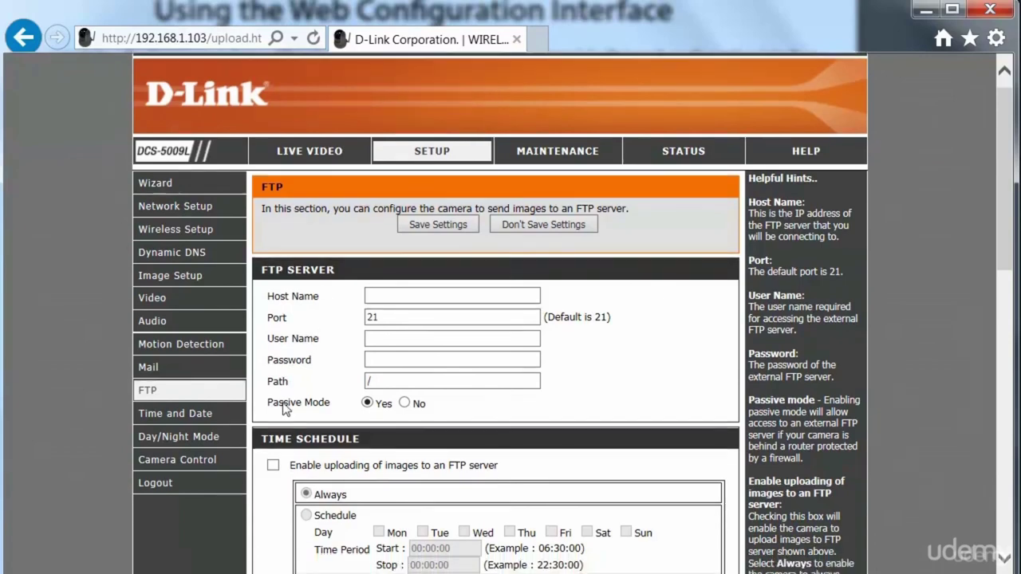
click(216, 387)
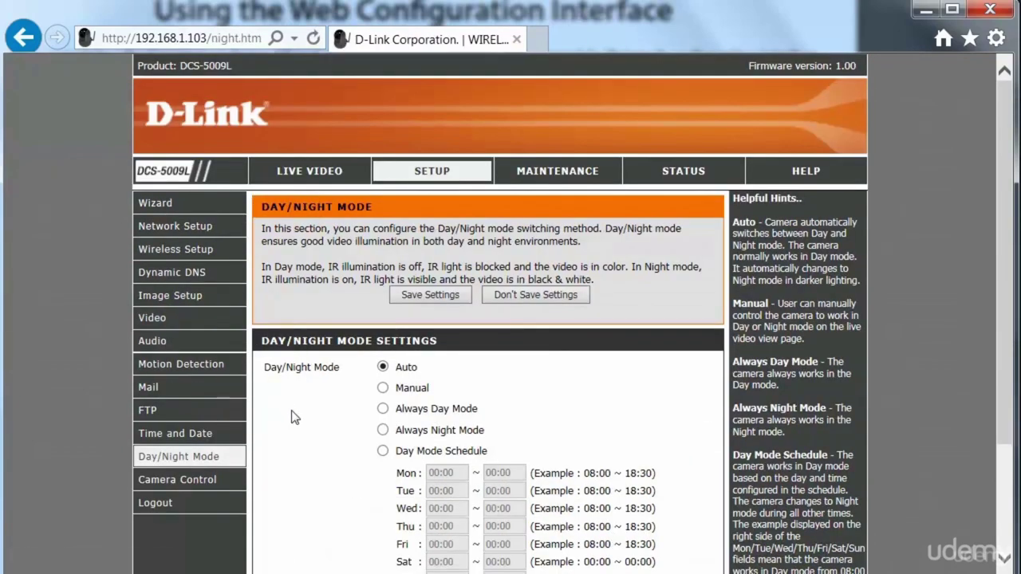
Enable the camera's wireless connection and run a site survey of nearby networks
click(182, 250)
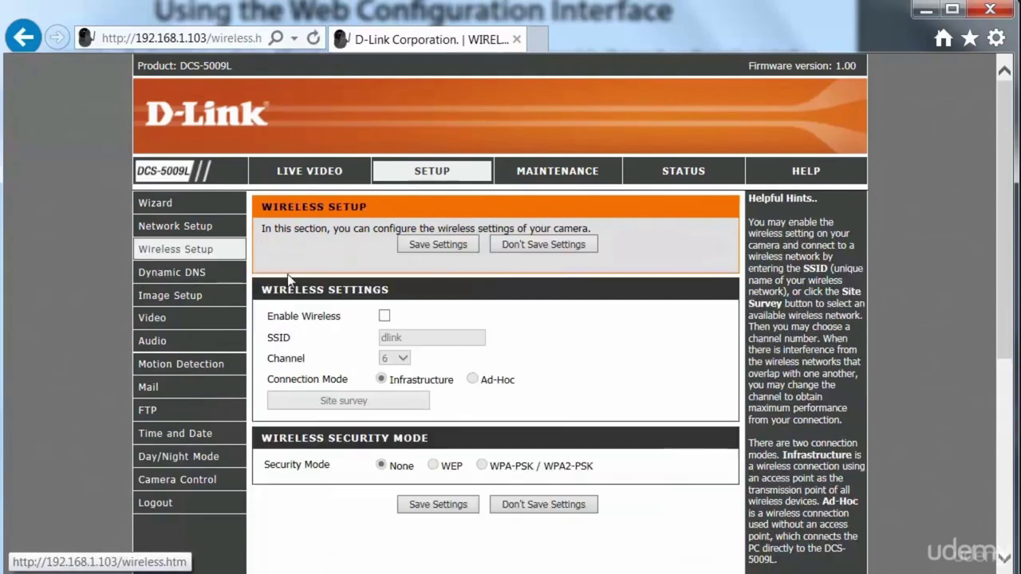
click(383, 317)
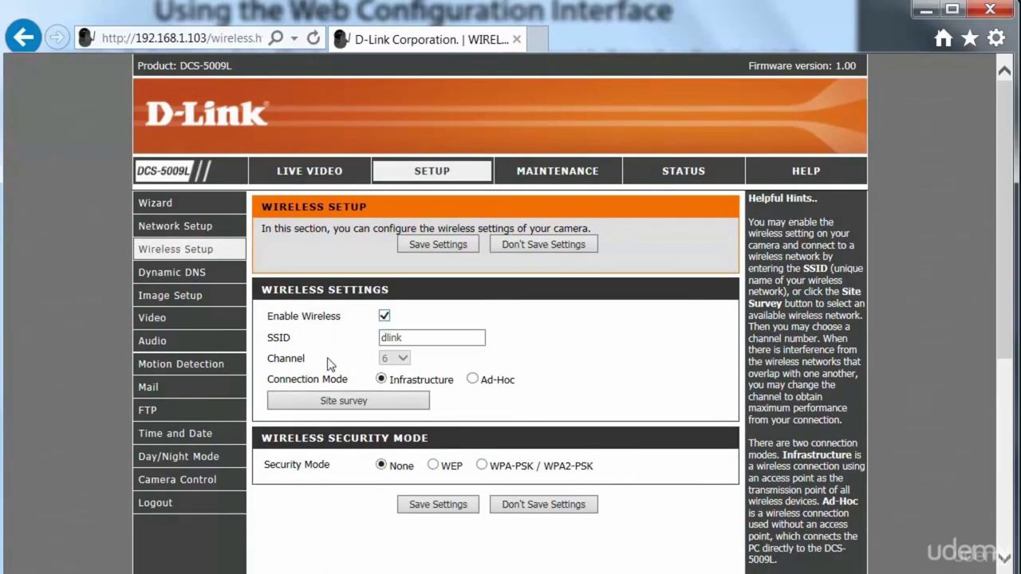
click(359, 402)
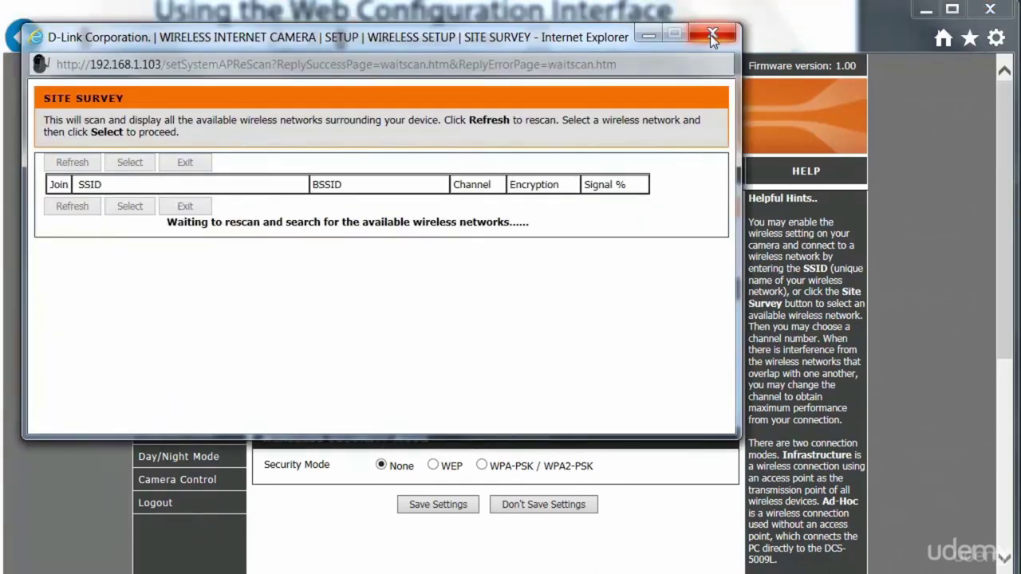
click(712, 35)
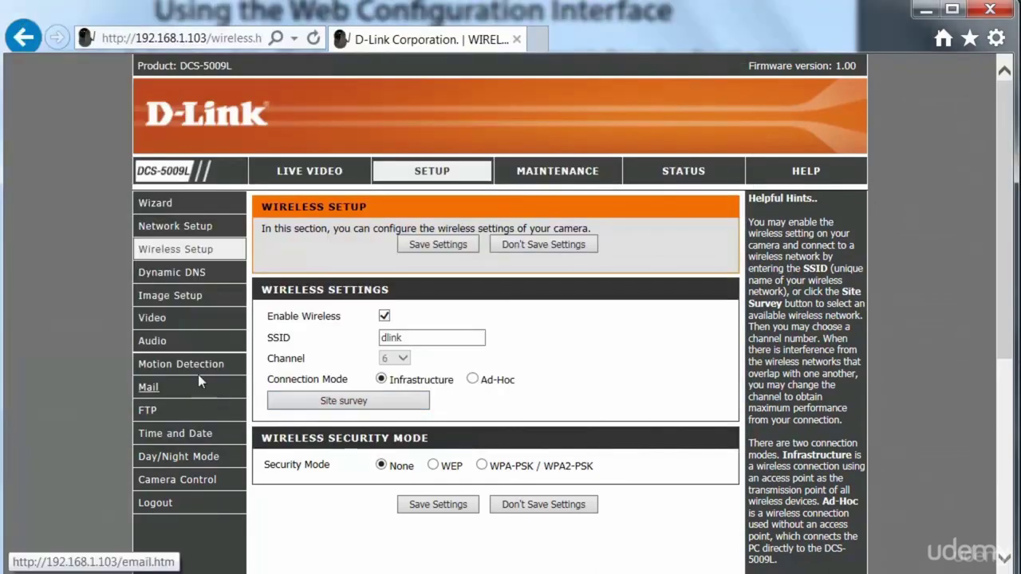
Keep the H.264 video resolution at 640 x 480 on the Video page
click(153, 320)
click(422, 335)
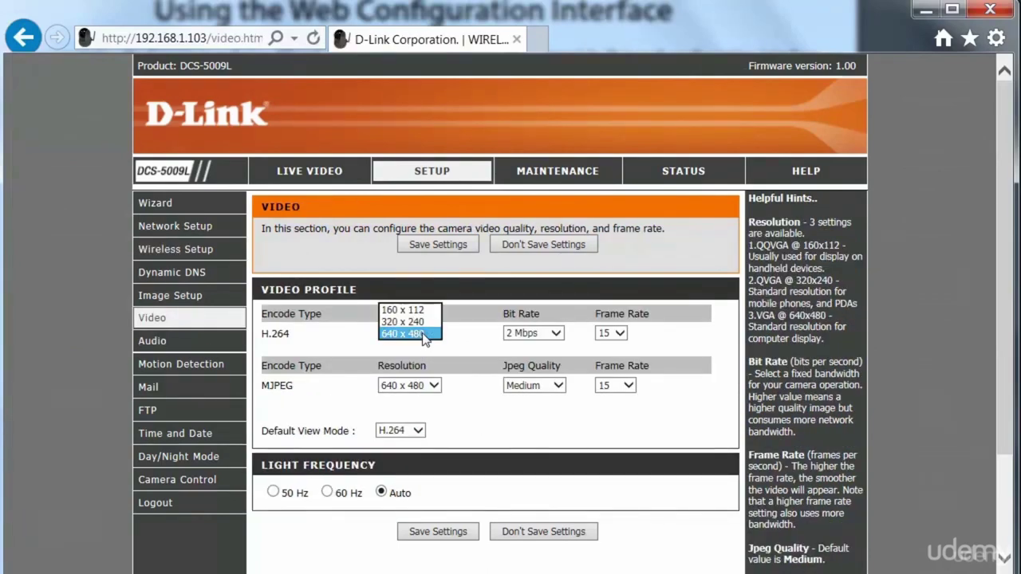
click(429, 335)
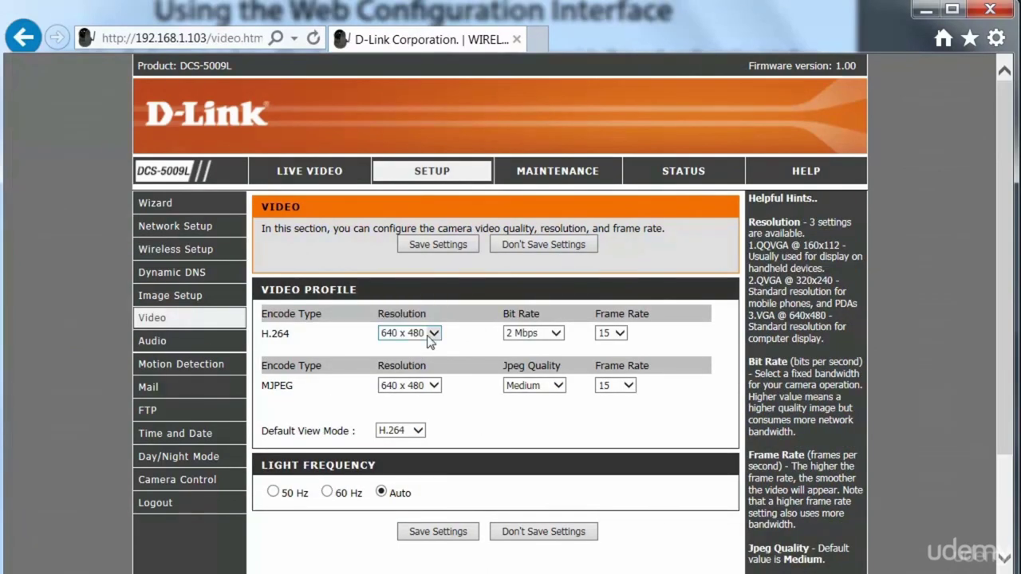